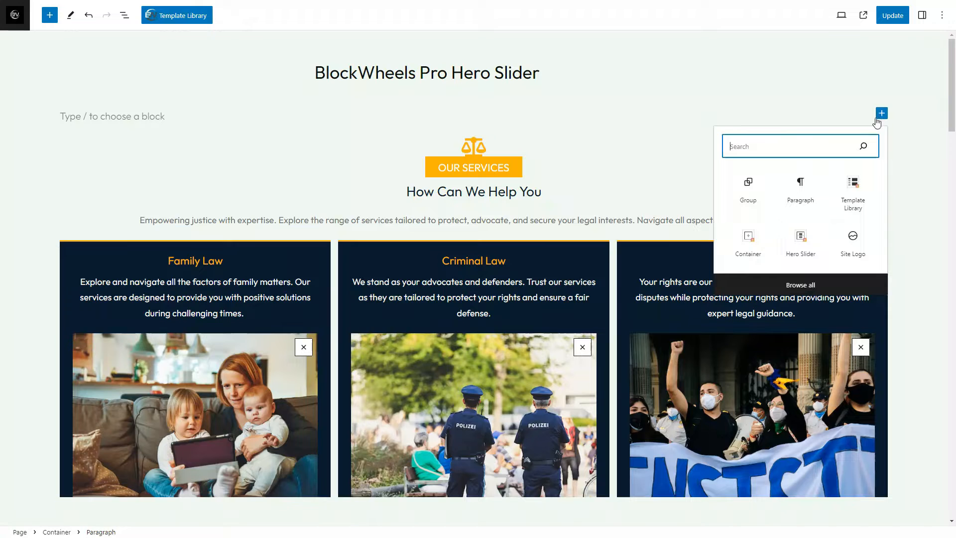
Find the BLOCKWHEELS blocks in the full block list and insert a Hero Slider beneath the page title
click(799, 285)
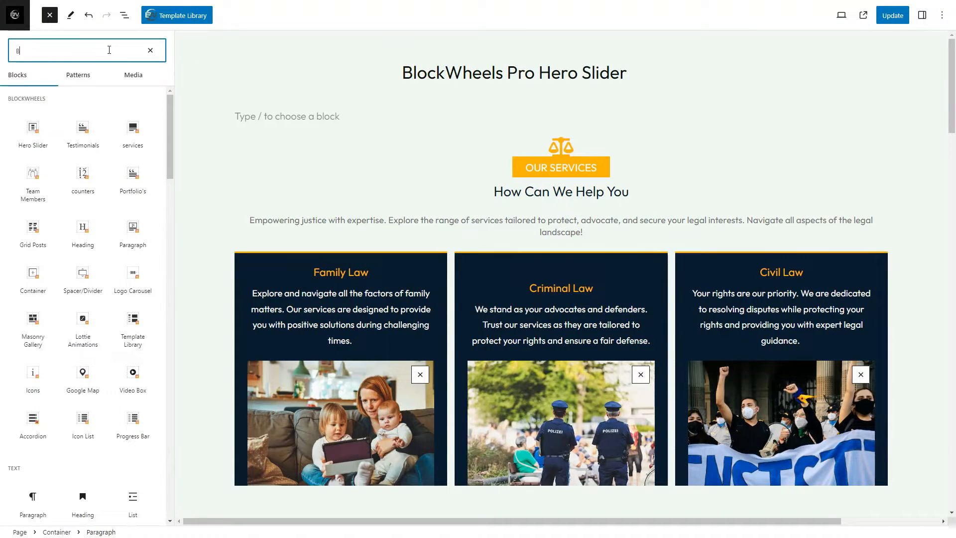
text(BLOCKWHEELS)
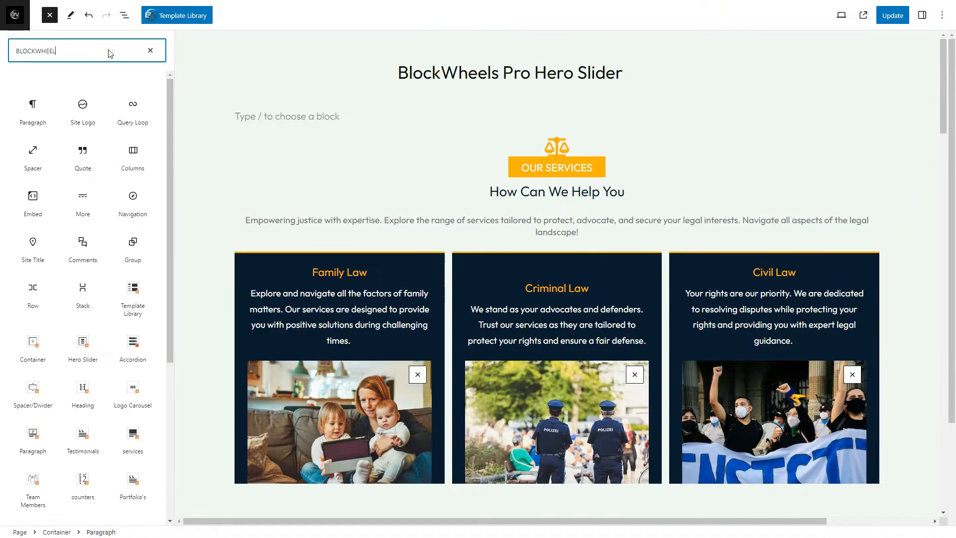
mouse_move(135, 110)
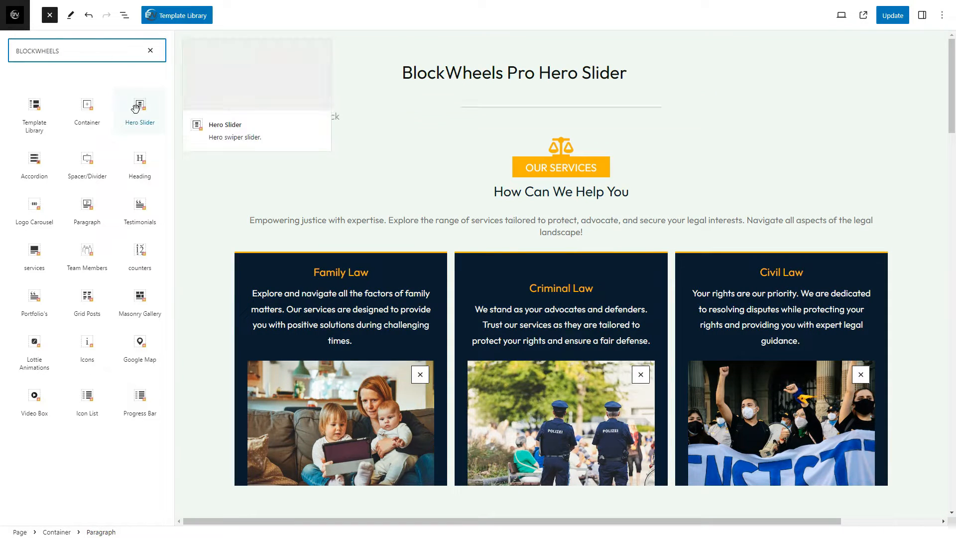
drag(135, 109, 256, 117)
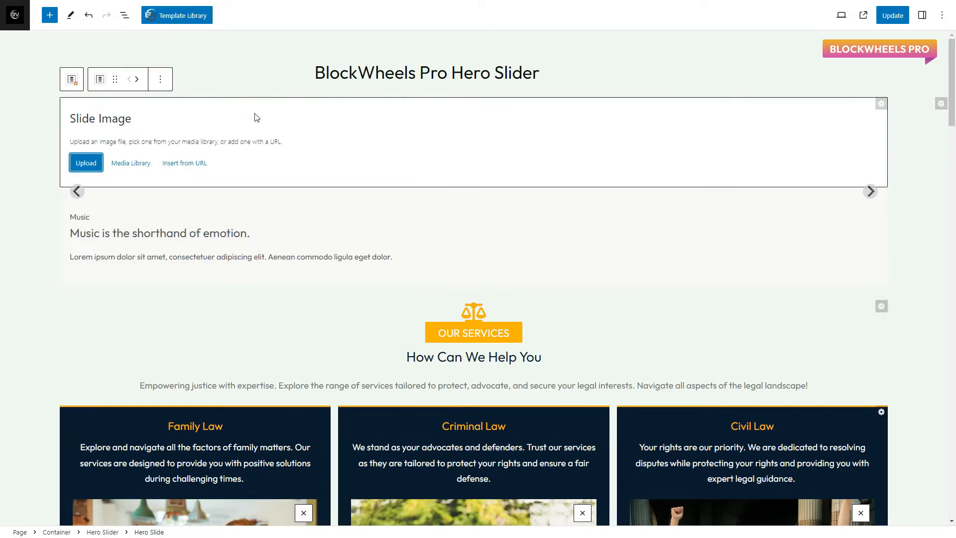
Replace the first slide's subheading with "LegalEase", heading with "Simplified Legal Solutions for Every Situation" and description with the copied text on straightforward legal assistance
click(866, 195)
click(867, 195)
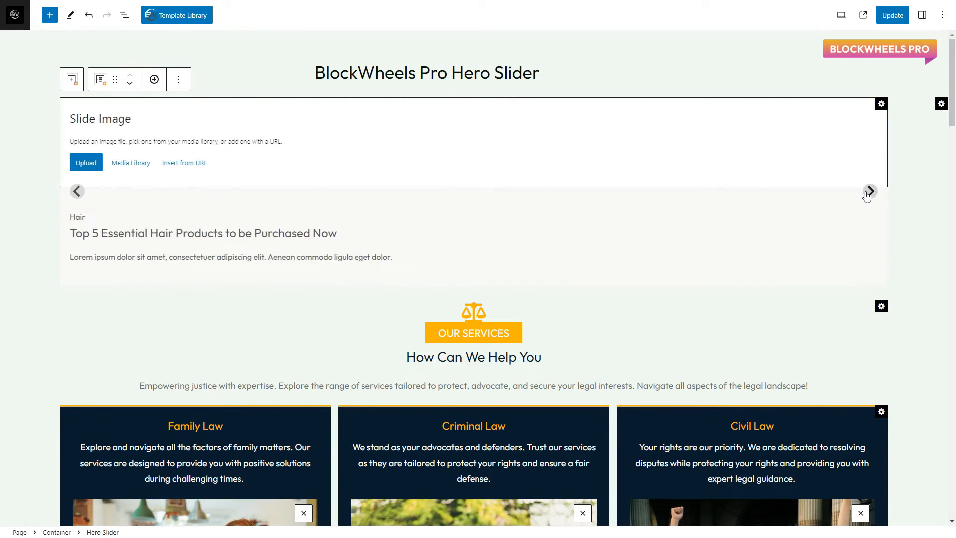
click(866, 195)
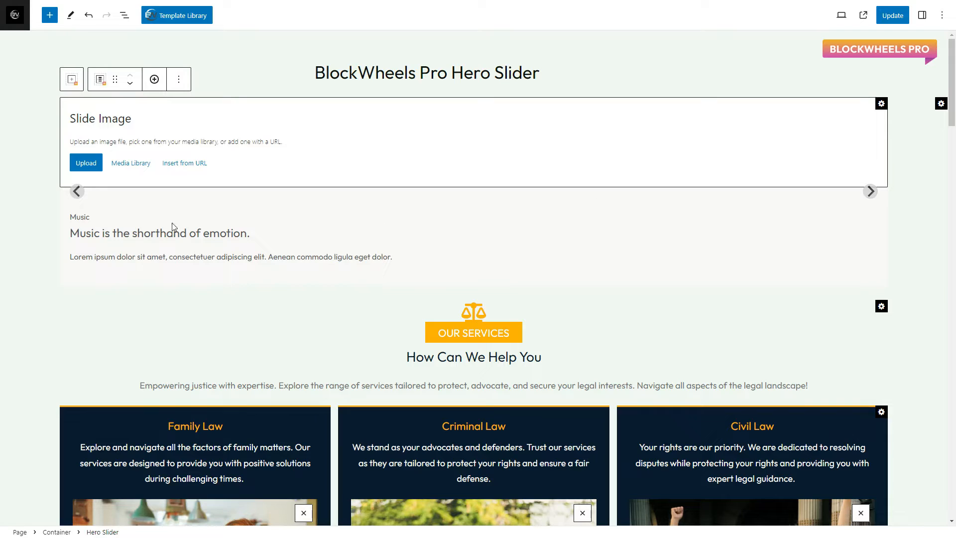
click(107, 219)
double_click(107, 219)
text(LegalEase)
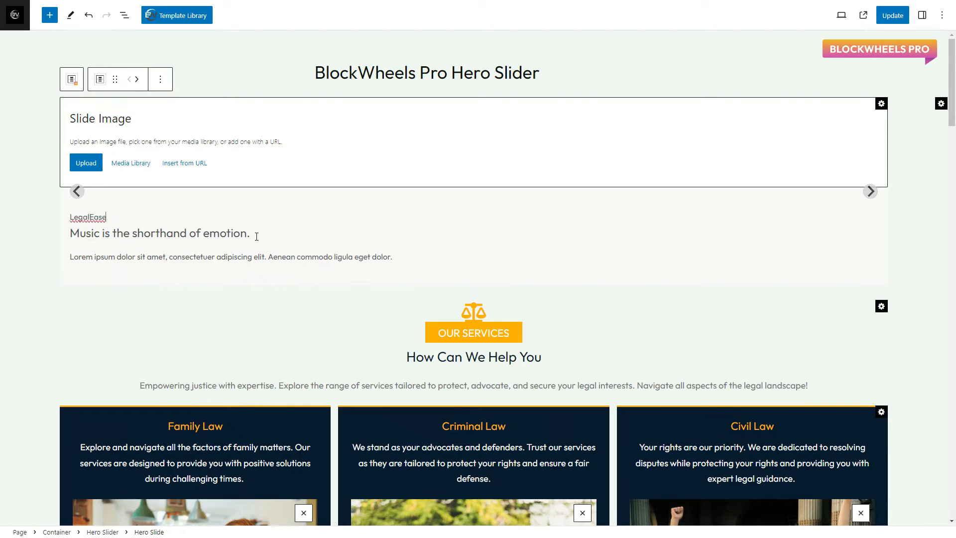
triple_click(255, 233)
text(Simplified Legal Solutions for Every Situation)
triple_click(398, 261)
text(Discover straightforward legal assistance tailored to your needs. From contracts to courtrooms, we make the law accessible and understandable.)
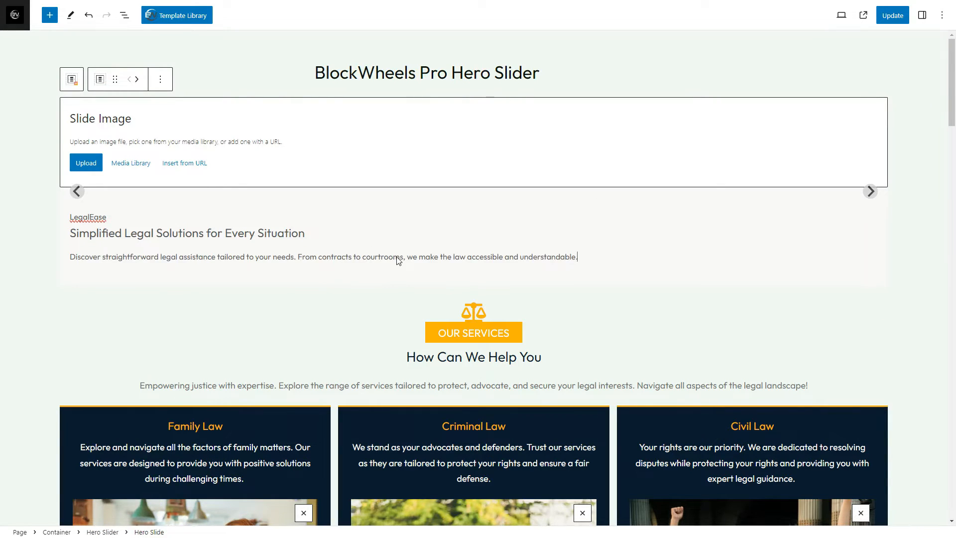
Set the wooden gavel photo from the media library as the first slide's image
click(130, 164)
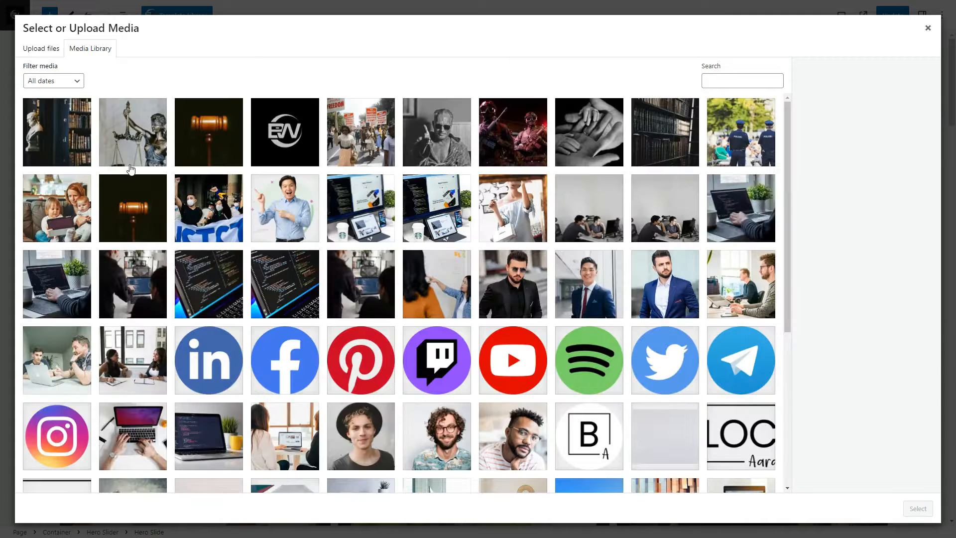
click(182, 146)
click(918, 508)
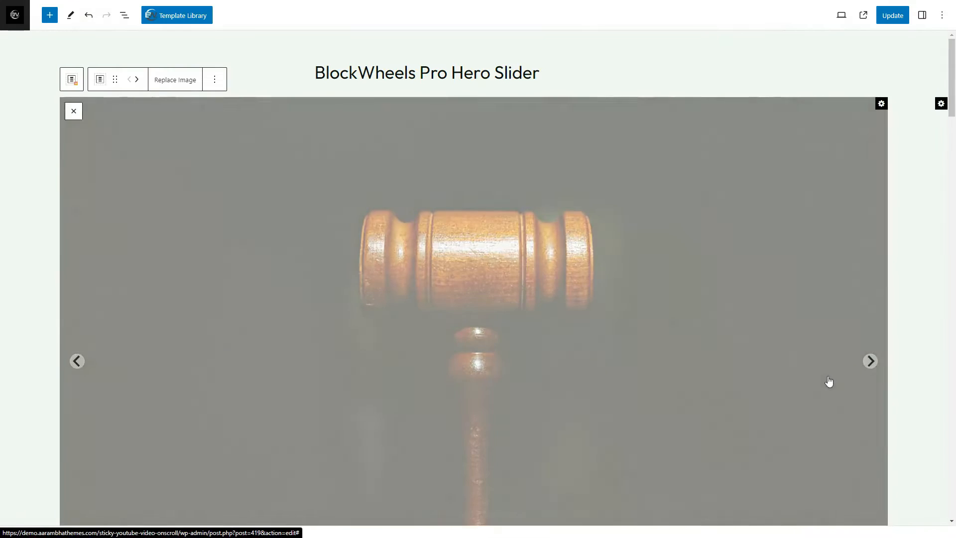
mouse_move(954, 110)
mouse_down()
mouse_move(953, 124)
mouse_move(953, 110)
mouse_up()
Replace the second slide's subheading with "LawLink", heading with "Connecting You to Legal Excellence" and description with the copied text on expert guidance
click(870, 361)
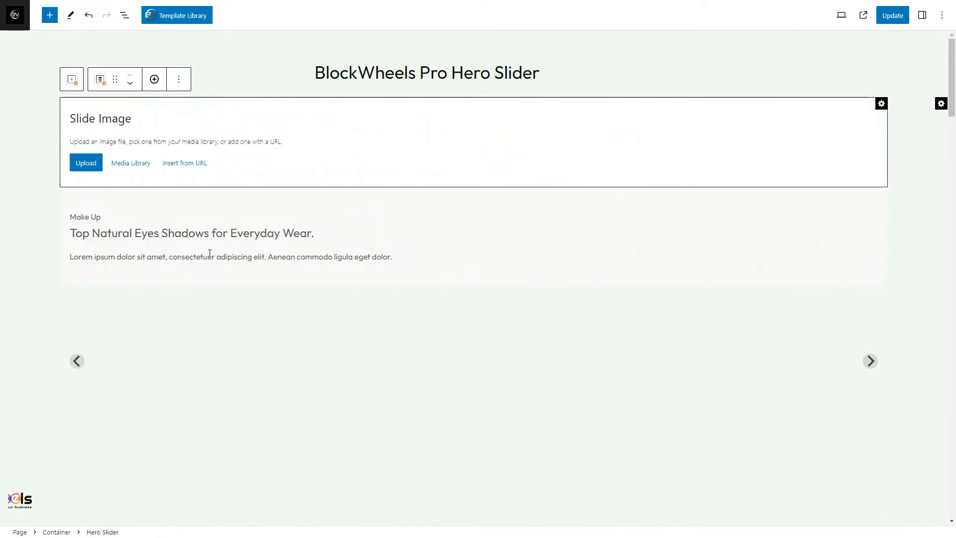
click(139, 219)
key(ctrl+a)
text(LawLink)
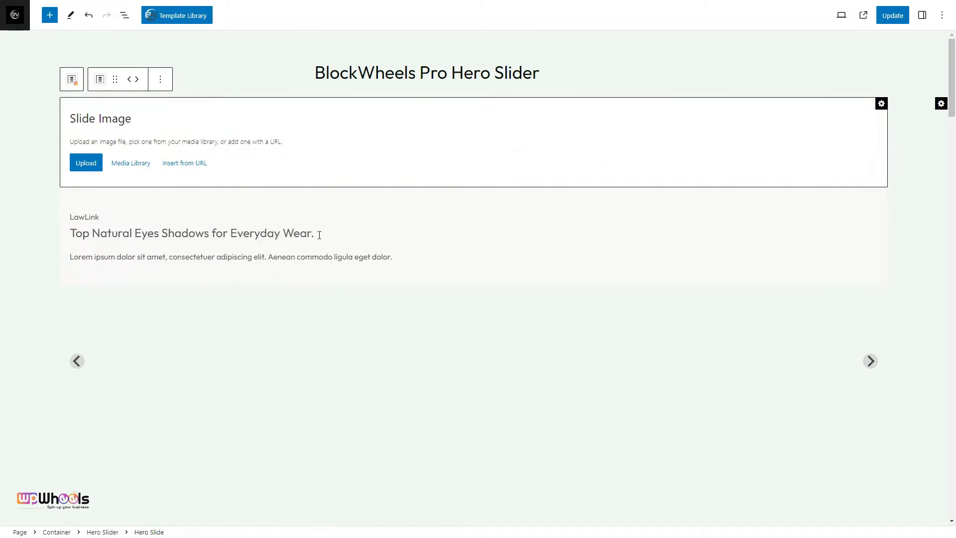
click(321, 236)
key(ctrl+a)
text(Connecting You to Legal Excellence)
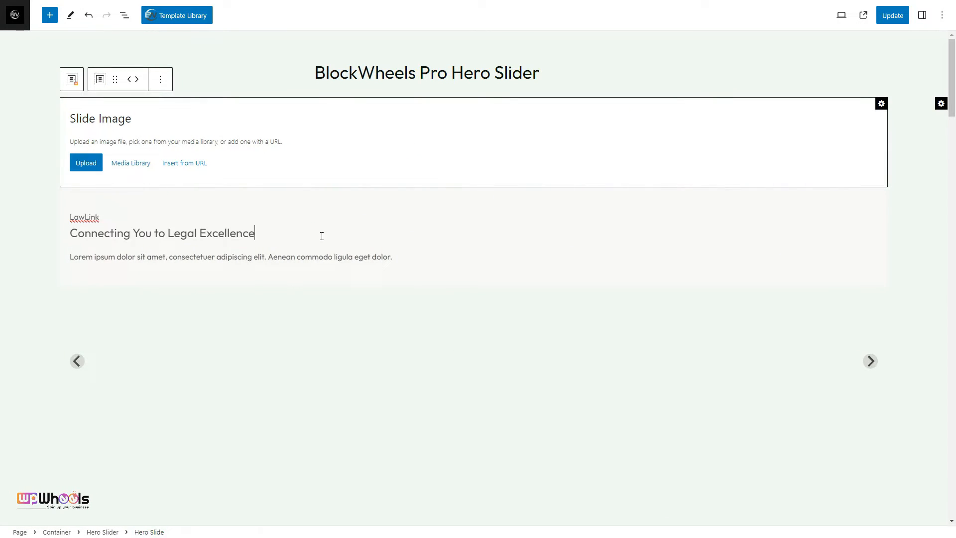
click(403, 256)
key(ctrl+a)
text(Forge a path to legal success with our expert guidance. From consultations to representation, we're your link to effective legal solutions.)
Set the Lady Justice statue photo from the media library as the second slide's image
click(141, 165)
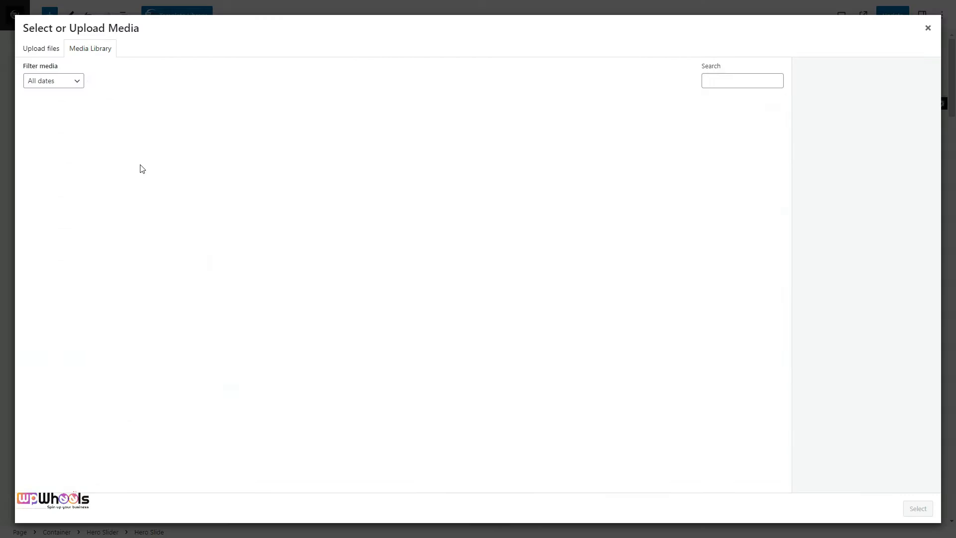
click(141, 169)
click(917, 508)
Replace the third slide's subheading with "JurisPro", heading with "Proficient Legal Support, Unmatched Results" and description with the copied text on proficient legal support
click(870, 361)
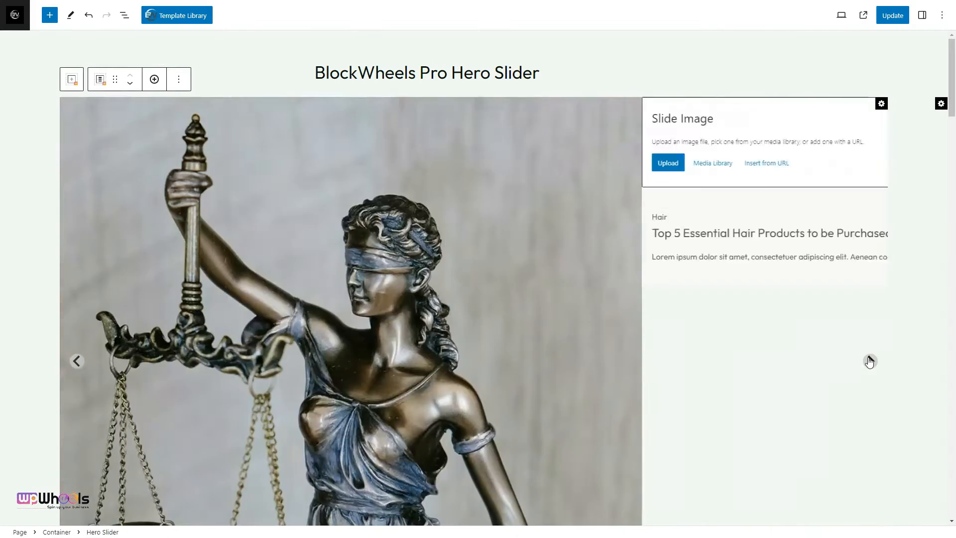
click(80, 217)
key(ctrl+a)
text(JurisPro)
click(351, 234)
key(ctrl+a)
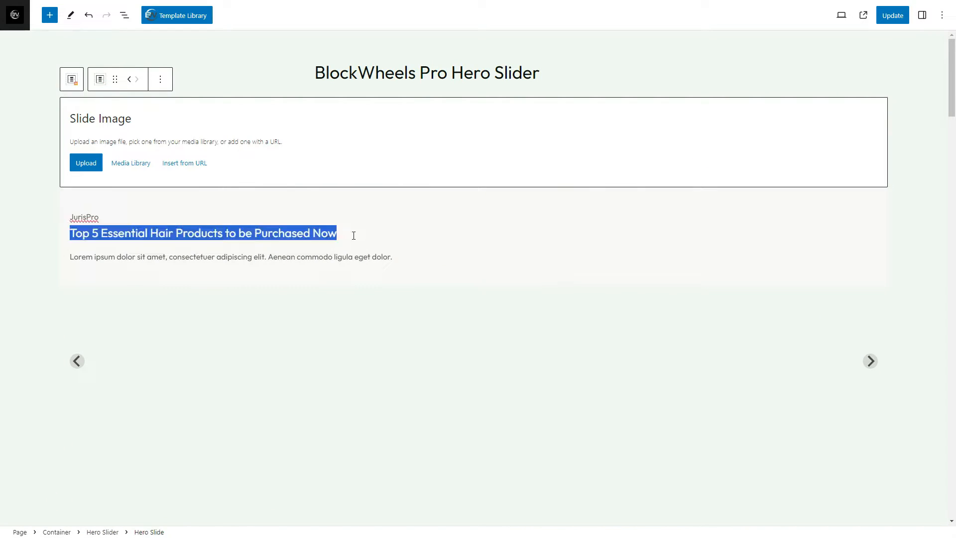
text(Proficient Legal Support, Unmatched Results)
click(406, 259)
key(ctrl+a)
text(Experience the difference with our proficient legal support. With our team by your side, expect nothing less than unmatched results in your legal endeavors.)
Set the library photo with marble busts as the third slide's image and preview the slides in turn
click(140, 164)
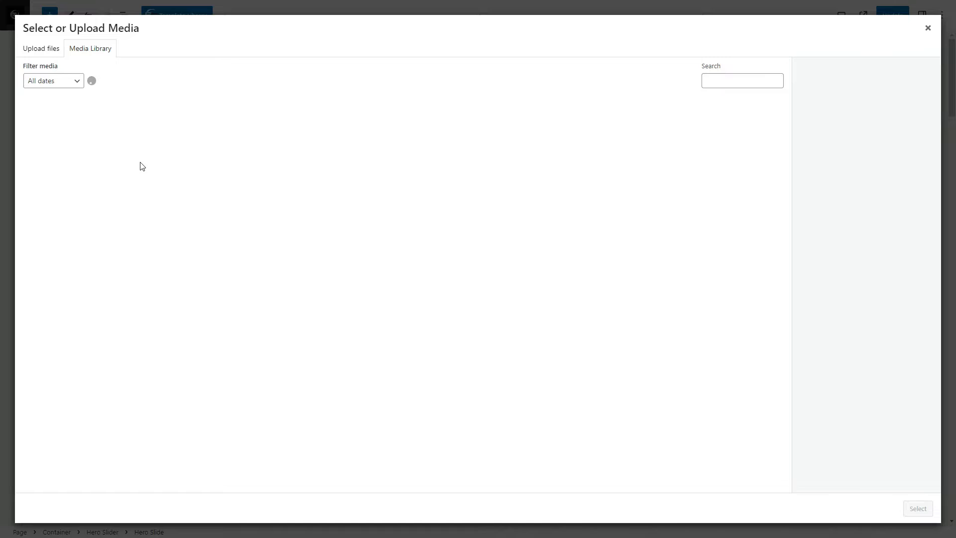
click(61, 137)
click(917, 508)
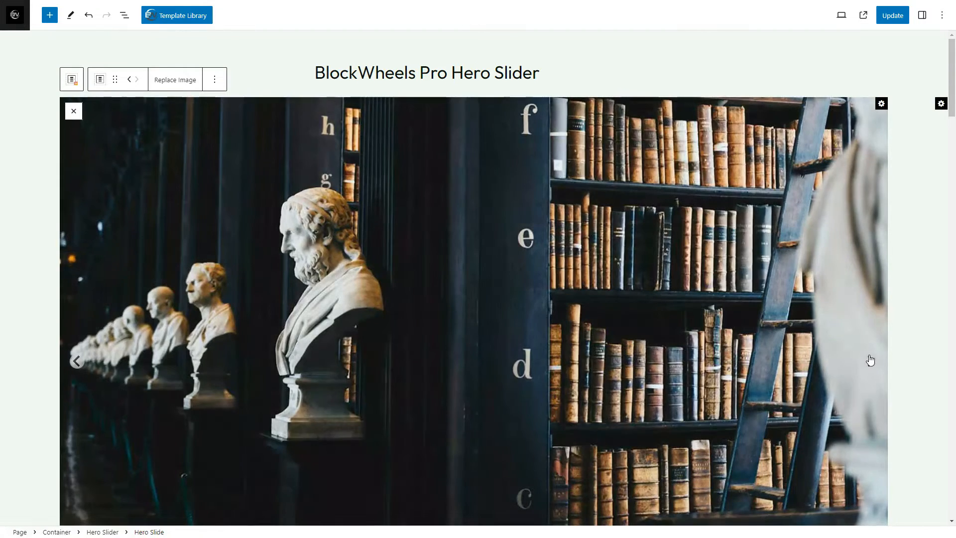
click(870, 360)
click(870, 361)
click(870, 361)
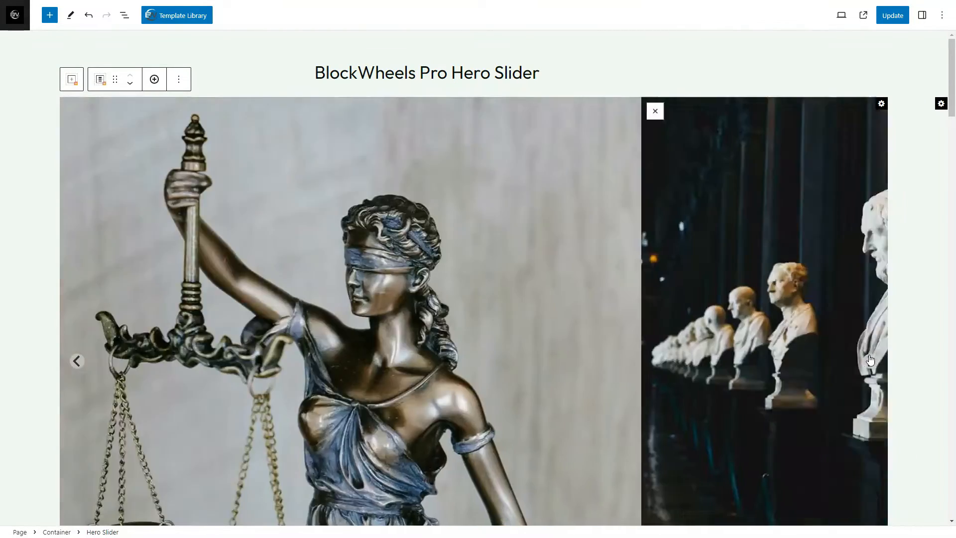
click(870, 361)
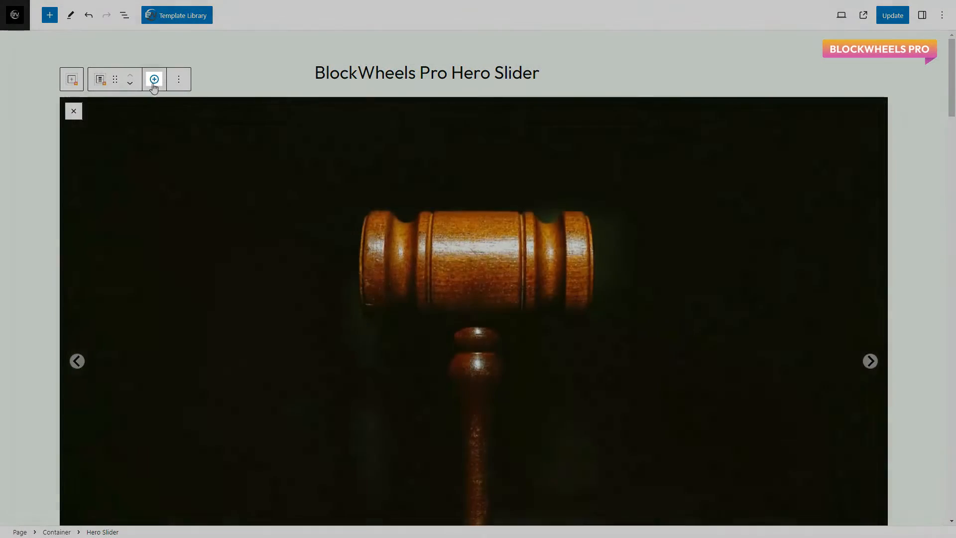
Add an empty extra slide to the hero slider and delete it again
click(153, 80)
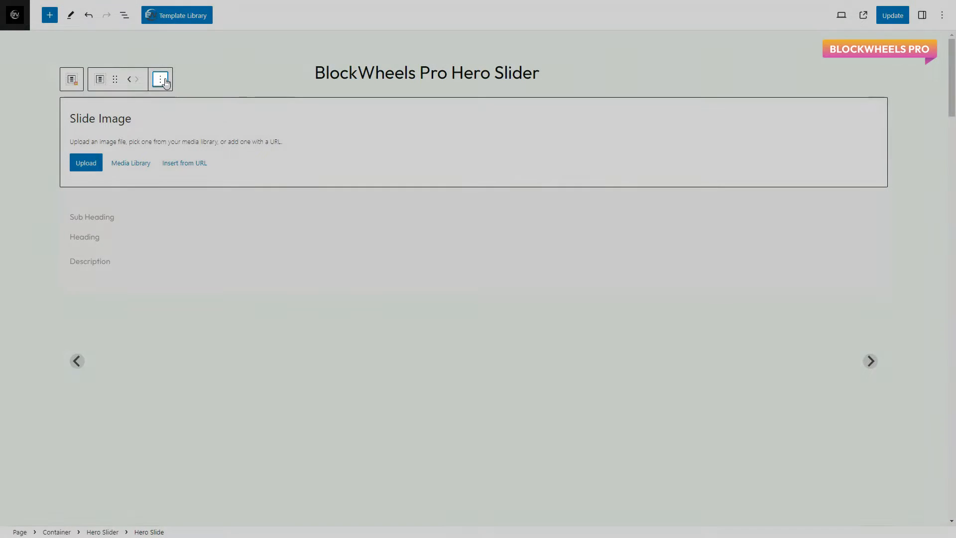
click(160, 80)
click(191, 218)
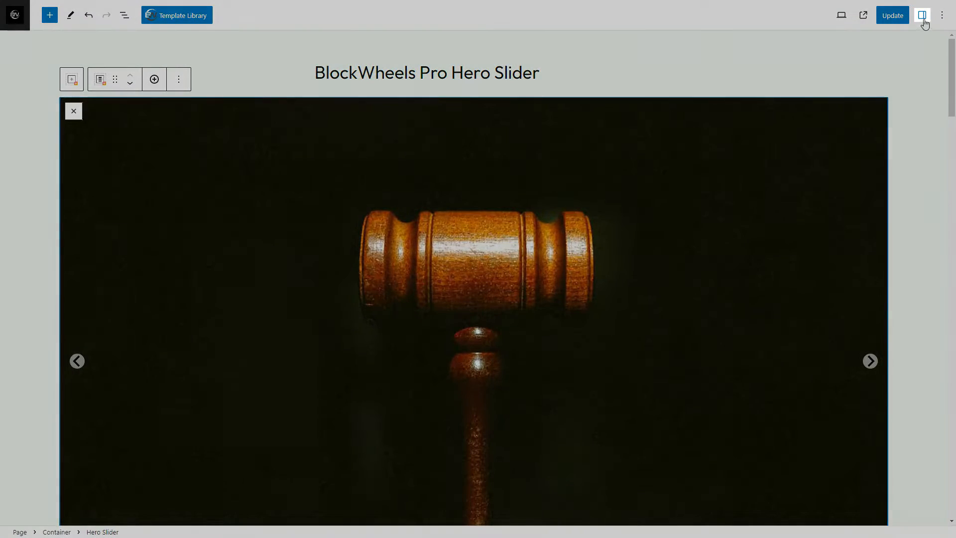
Show the hero slider's column settings, try 3 columns per row and return the value to 1
click(922, 15)
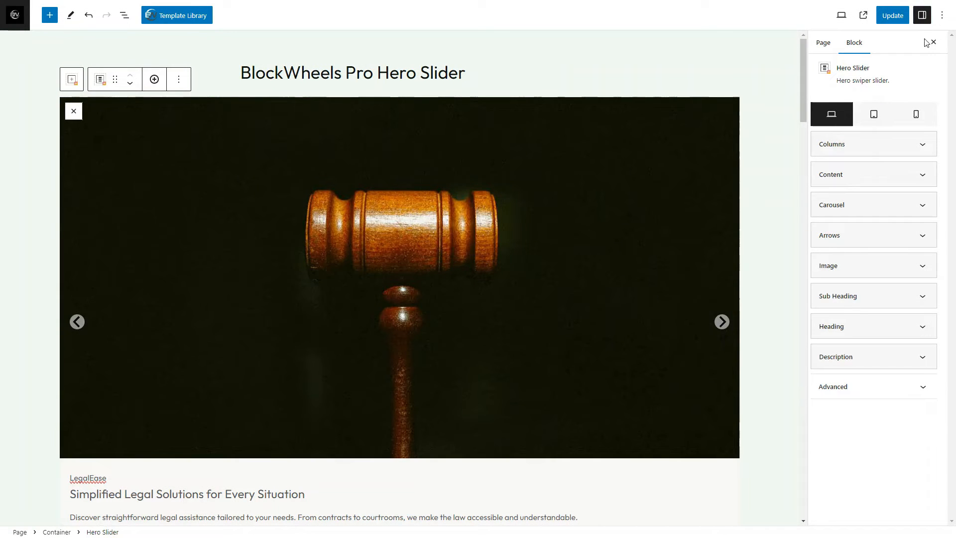
click(914, 141)
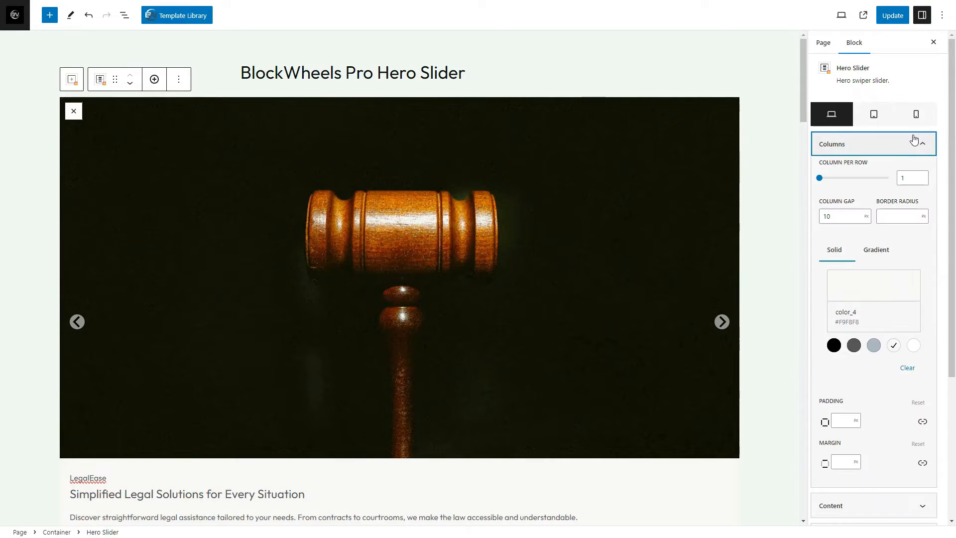
click(921, 177)
click(920, 177)
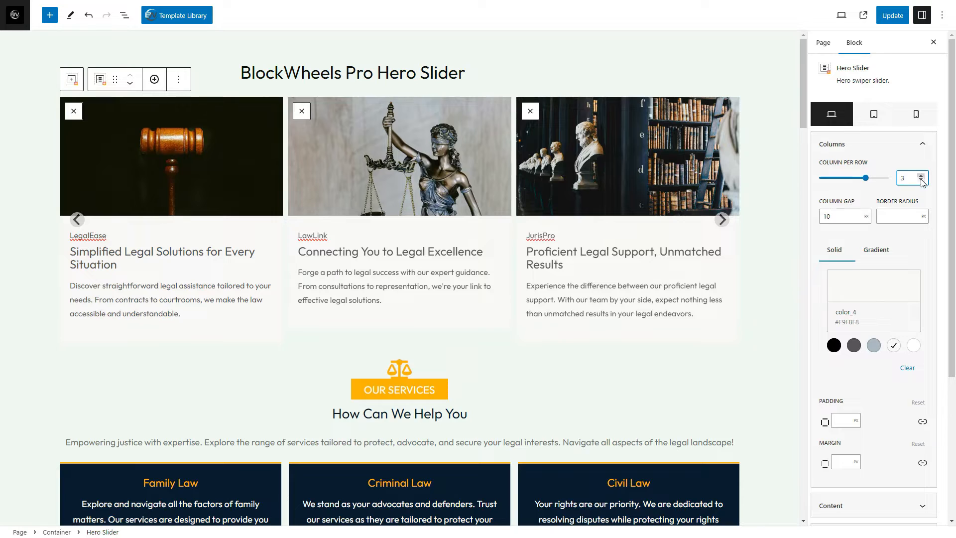
click(920, 180)
click(920, 181)
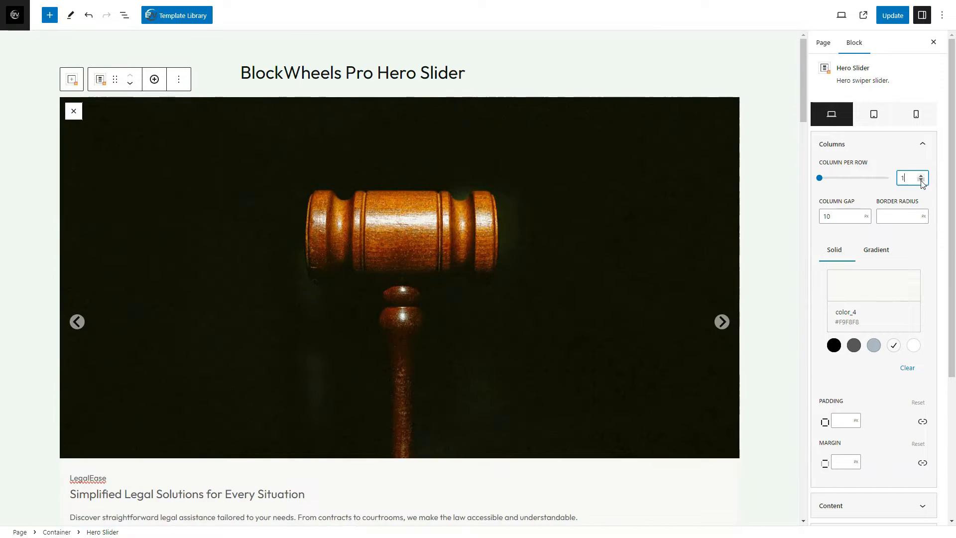
Try the blue-grey and dark grey #565656 column backgrounds, and restore the off-white color_4
scroll(879, 178, down, 4)
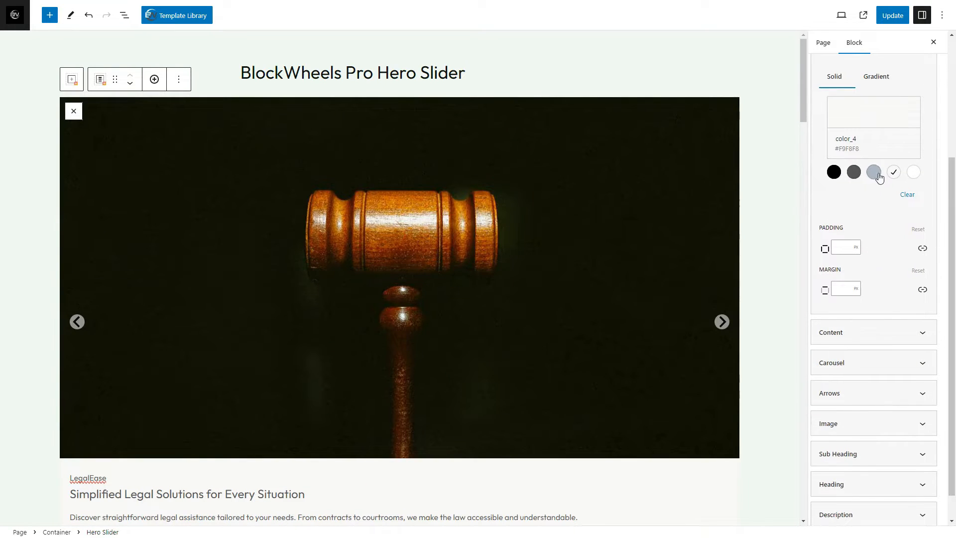
click(874, 173)
click(853, 172)
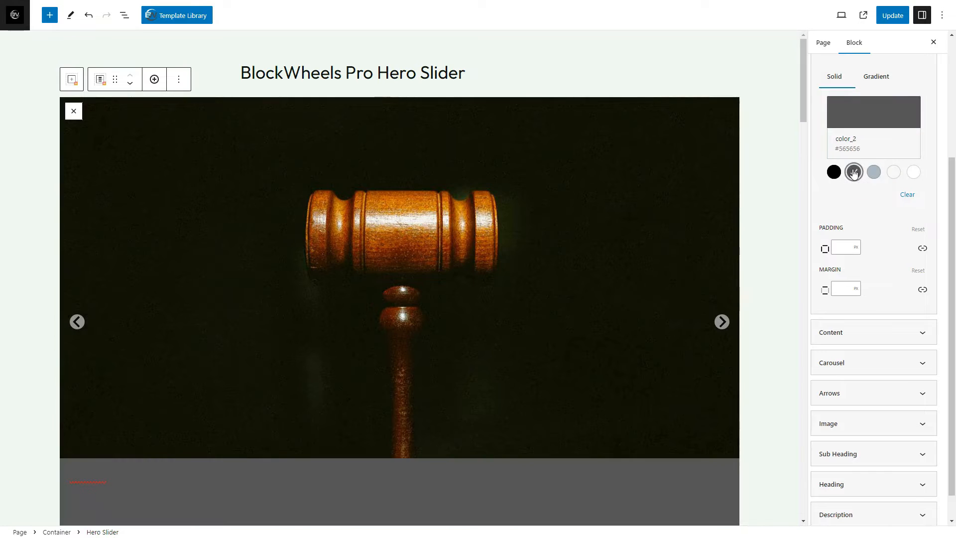
click(894, 174)
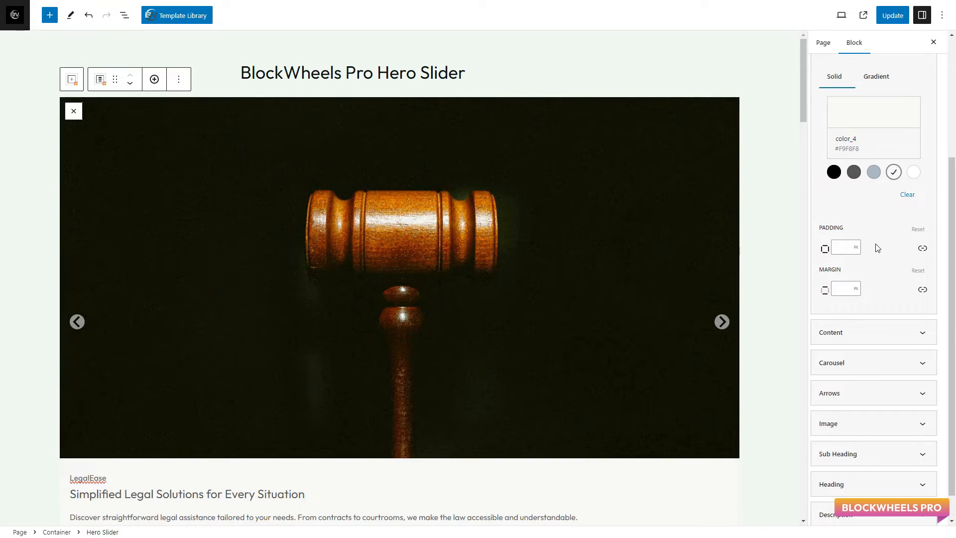
Change the layout preset of the hero slider's content to Style 2
scroll(892, 289, down, 2)
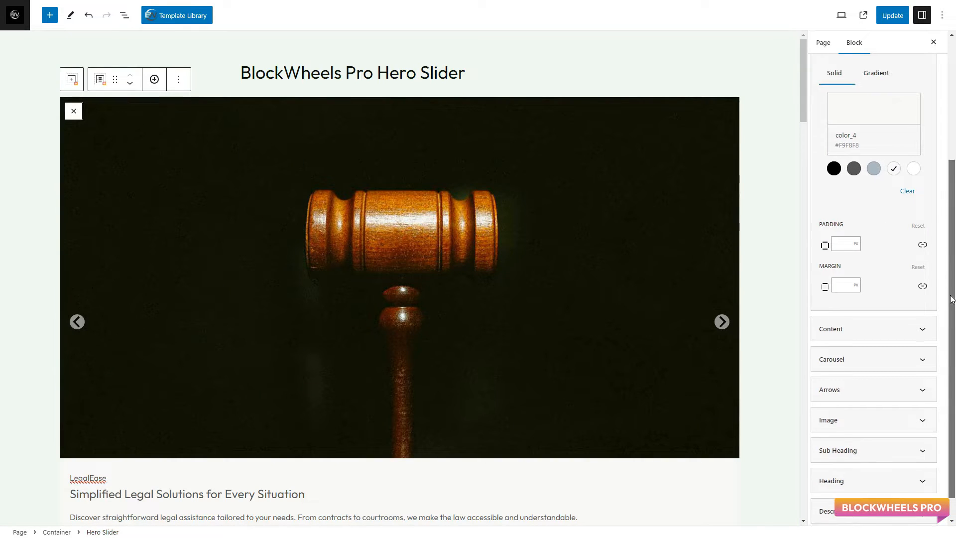
click(892, 299)
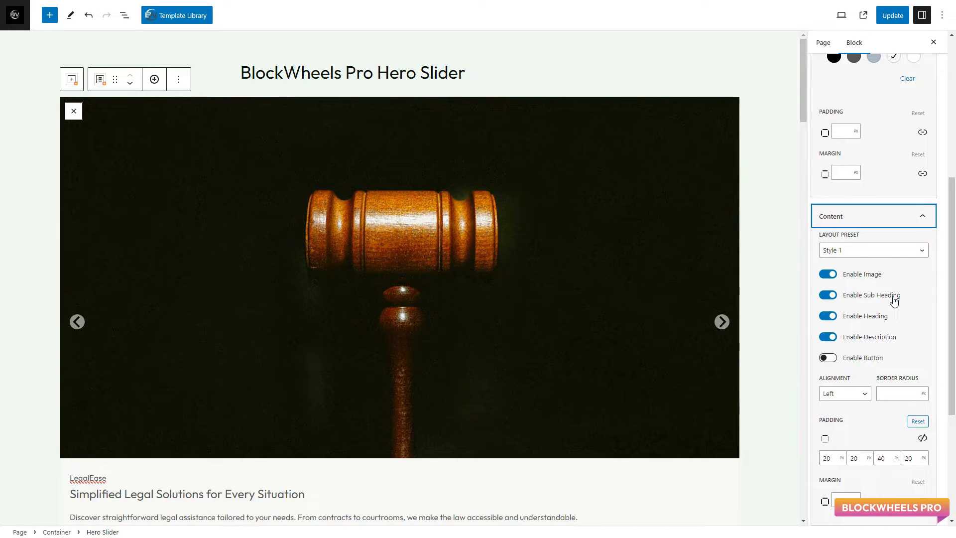
click(891, 250)
click(888, 270)
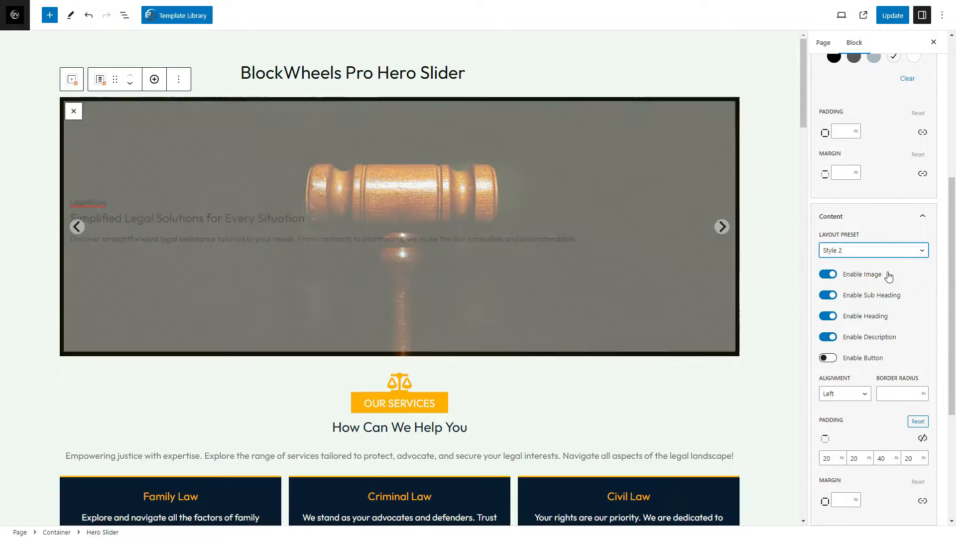
Keep the slide image enabled, enable buttons in the slider content and add a button to the first slide
click(828, 274)
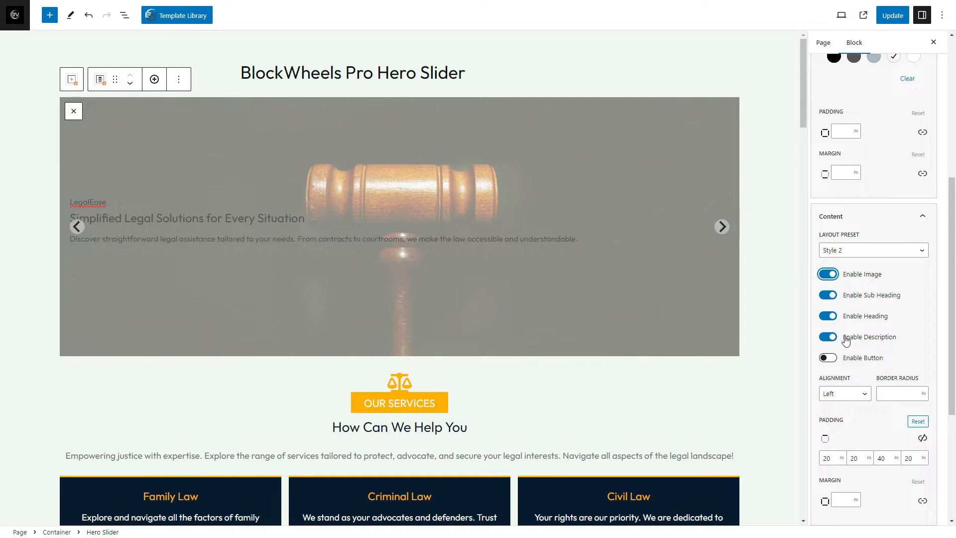
click(832, 359)
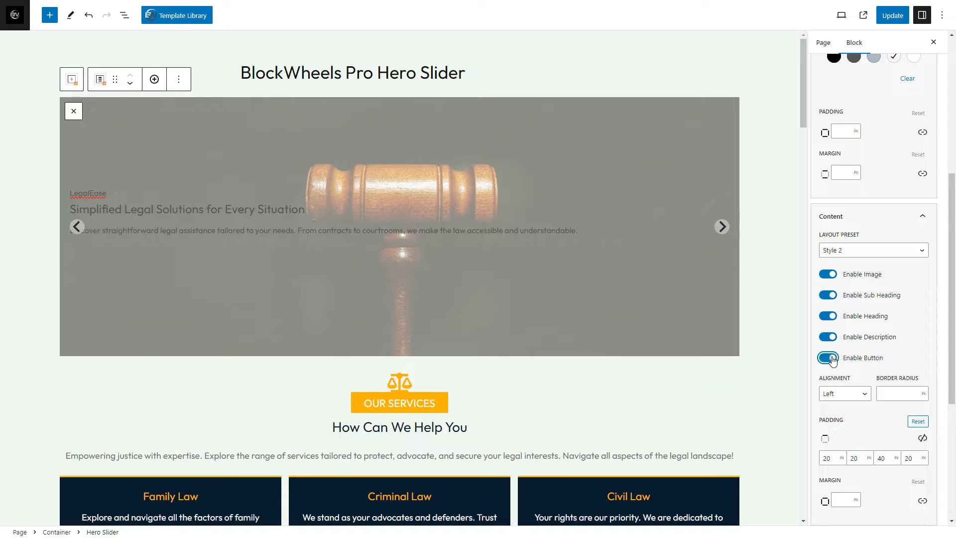
click(195, 286)
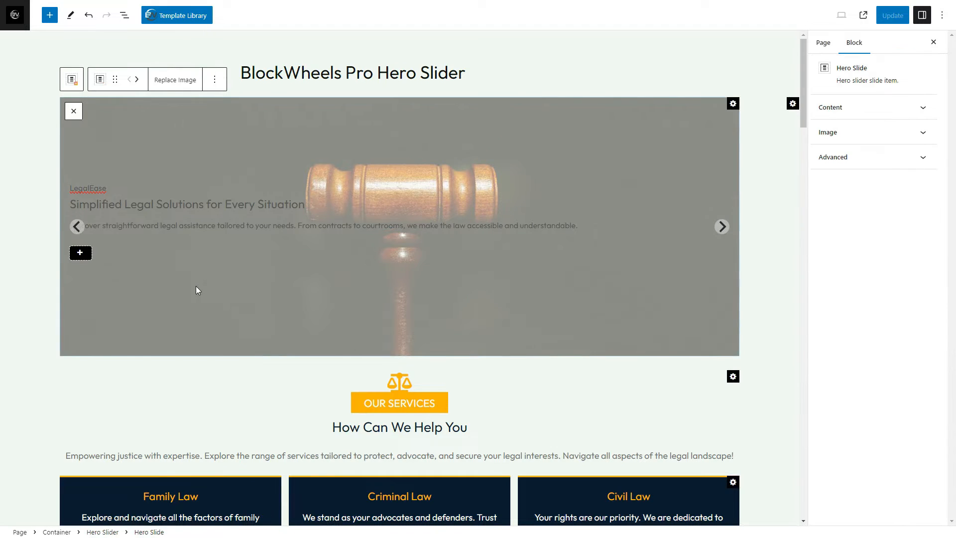
click(80, 253)
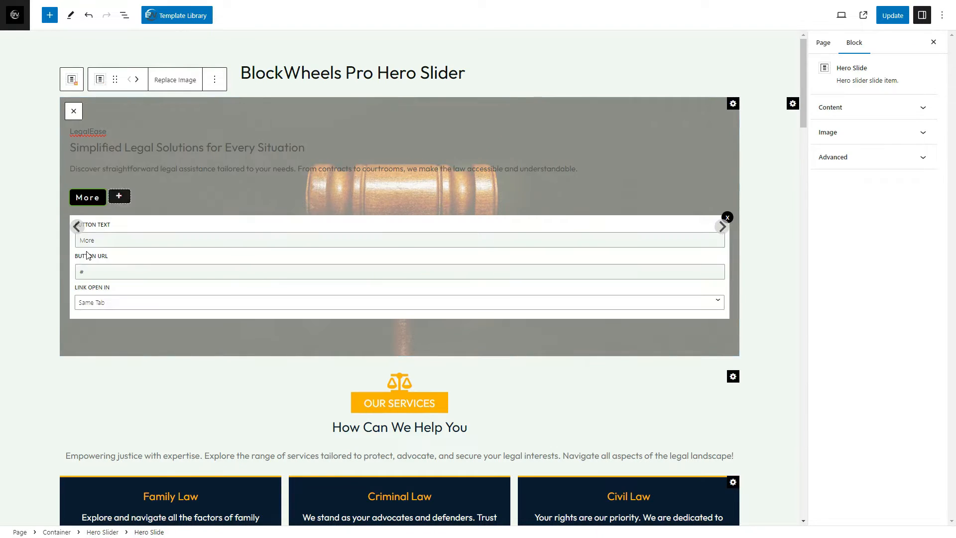
Set the first slide's button text to "Learn More", keeping # as its URL and Same Tab as the link target
click(100, 240)
key(ctrl+a)
text(L)
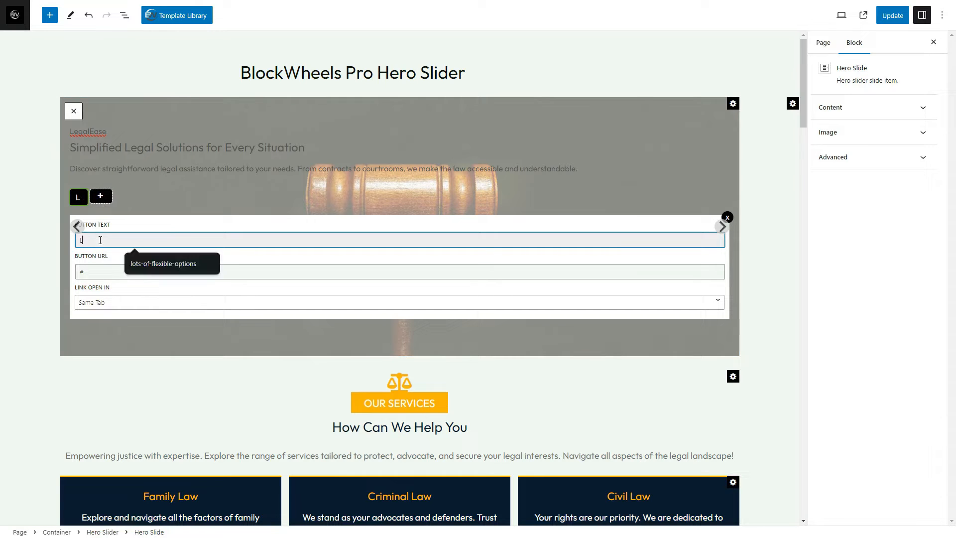
text(earn More)
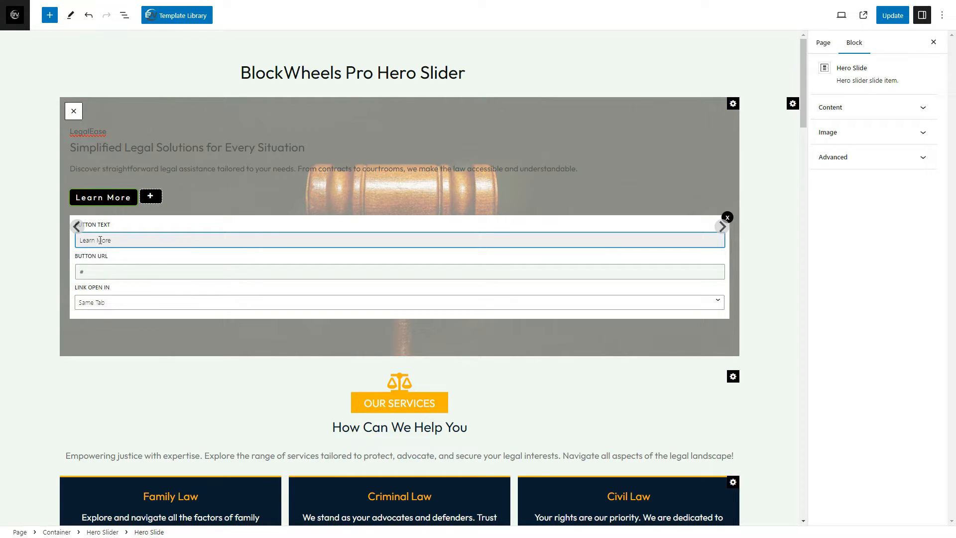
click(112, 272)
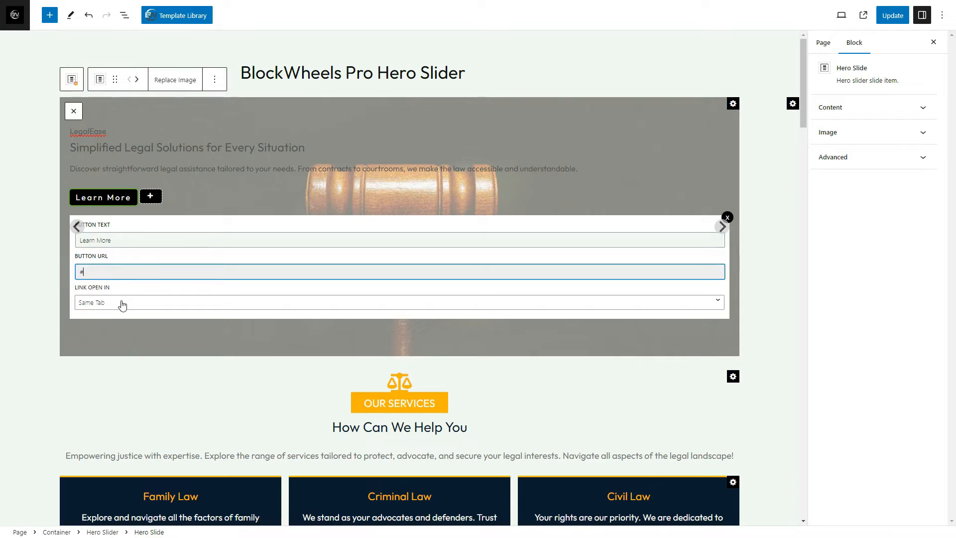
click(123, 303)
click(123, 303)
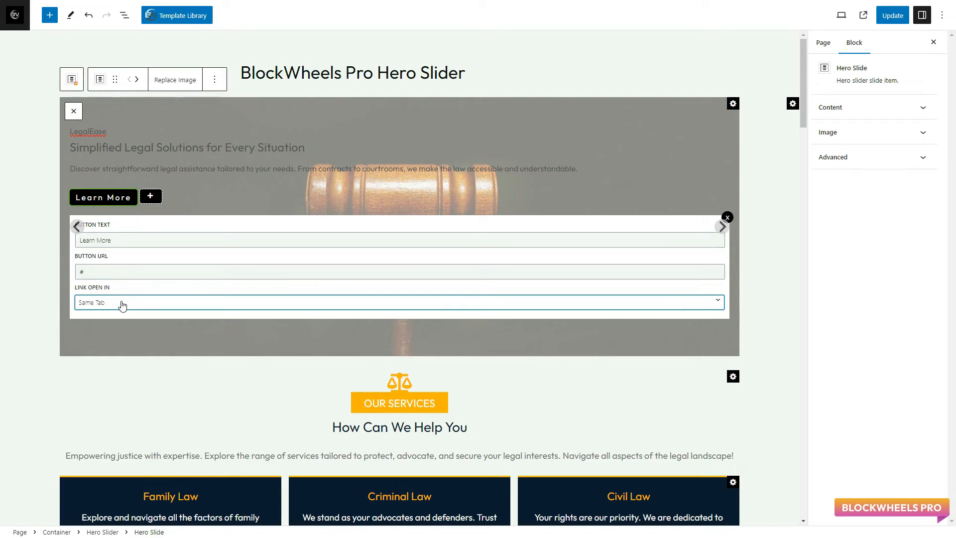
Add a second button labelled "Contact Us" to the first slide, and add and remove a third button
click(149, 199)
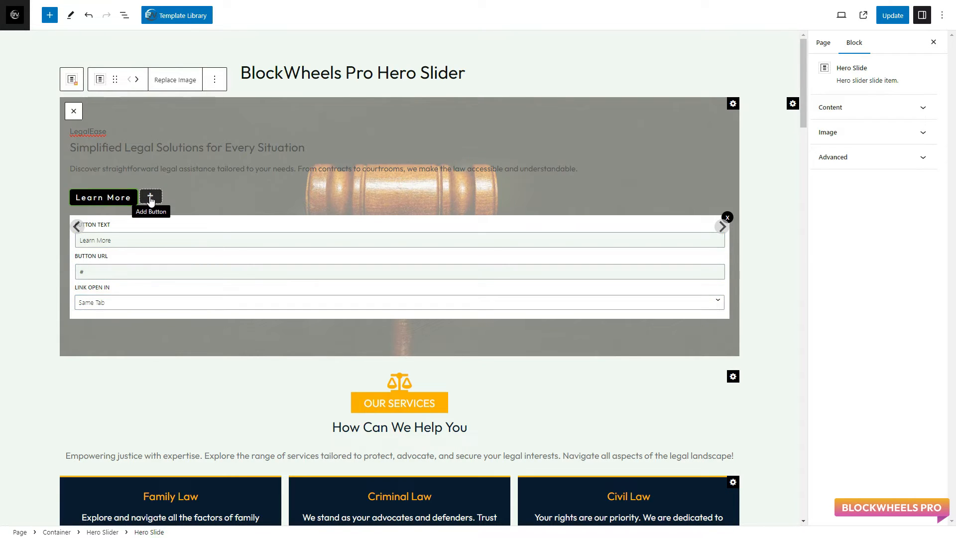
double_click(126, 243)
text(Contact Us)
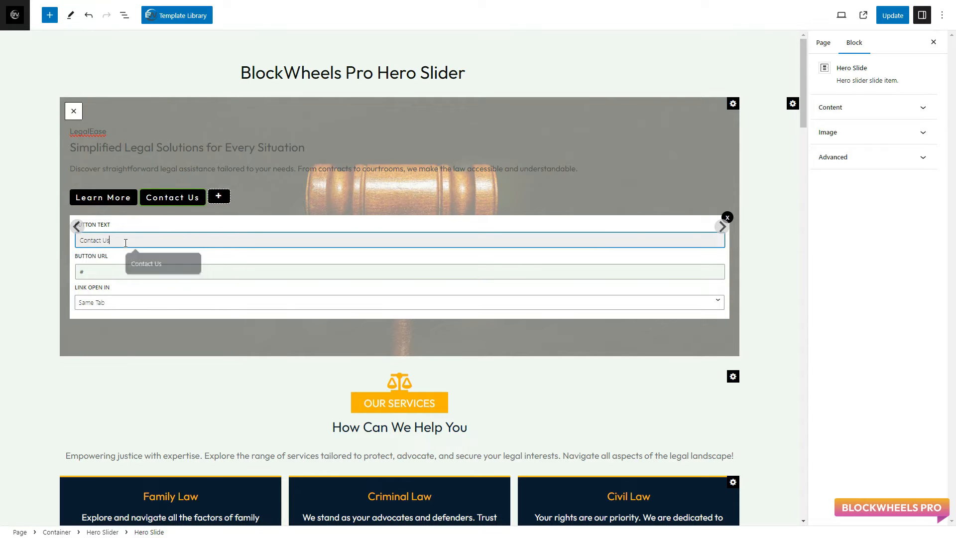
click(146, 263)
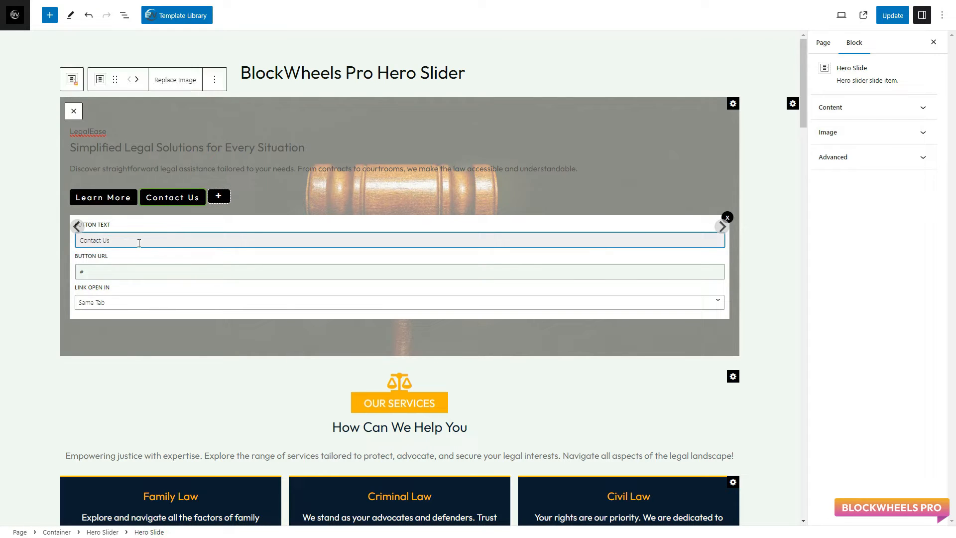
click(220, 198)
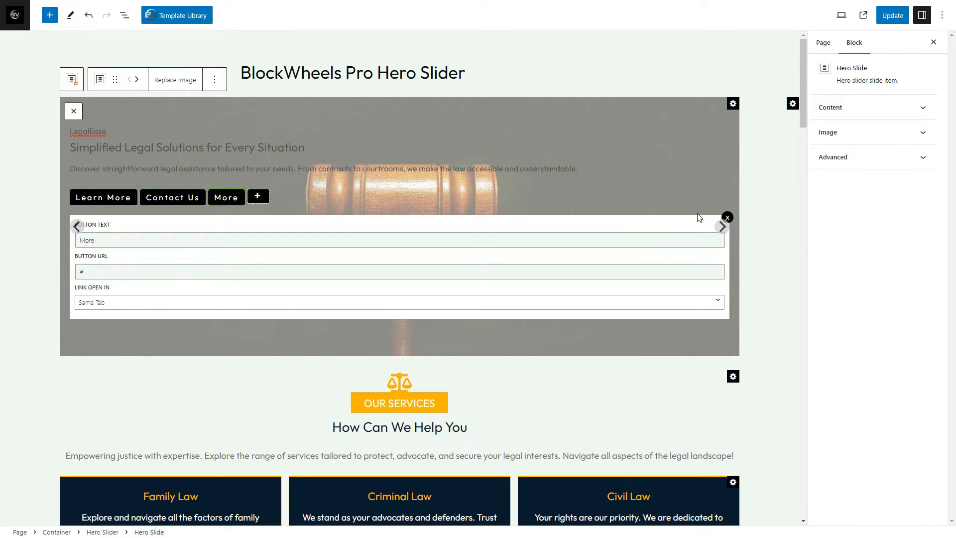
click(727, 217)
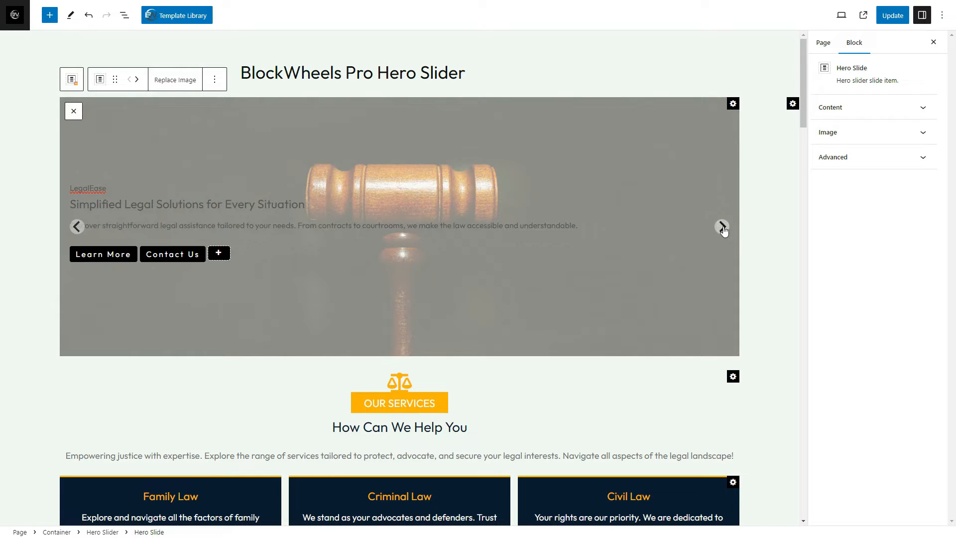
Add a button with the text "Learn More" to the second slide, LawLink
click(722, 227)
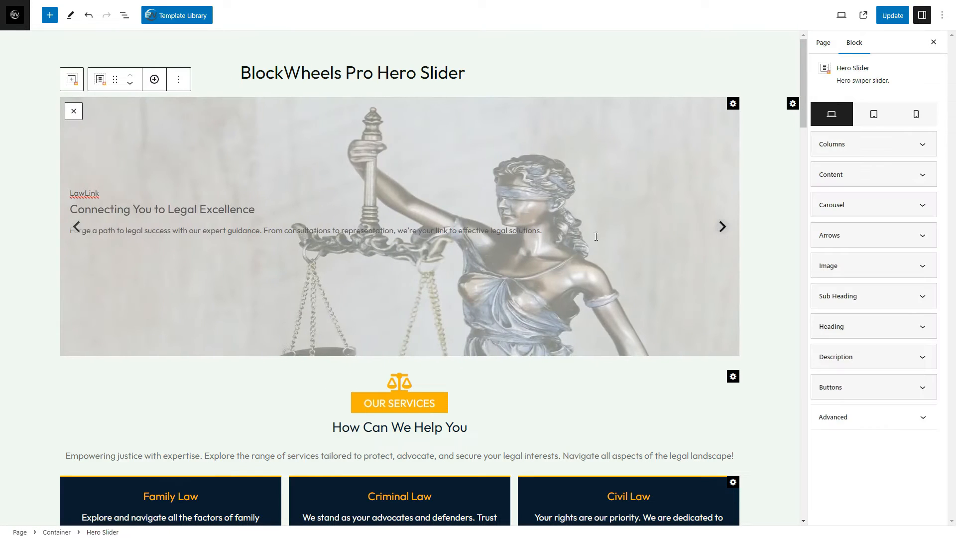
click(149, 271)
click(79, 252)
double_click(105, 239)
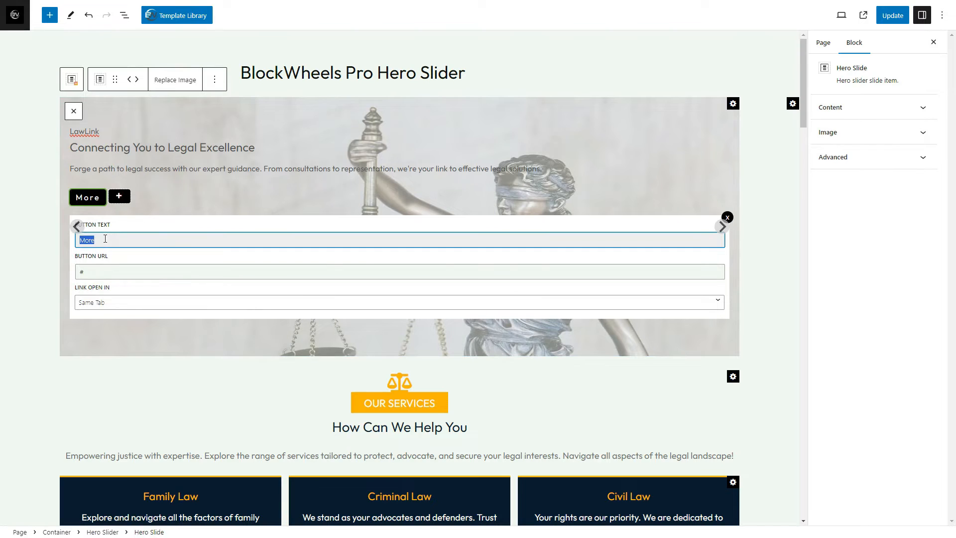
text(Learn More)
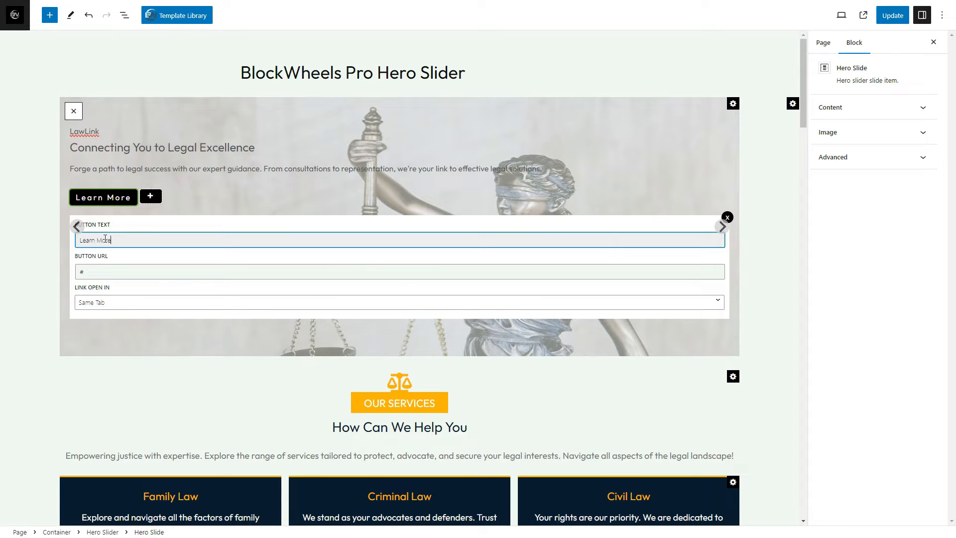
Add a button with the text "Learn More" to the third slide, JurisPro, and advance the slider
click(722, 227)
click(336, 252)
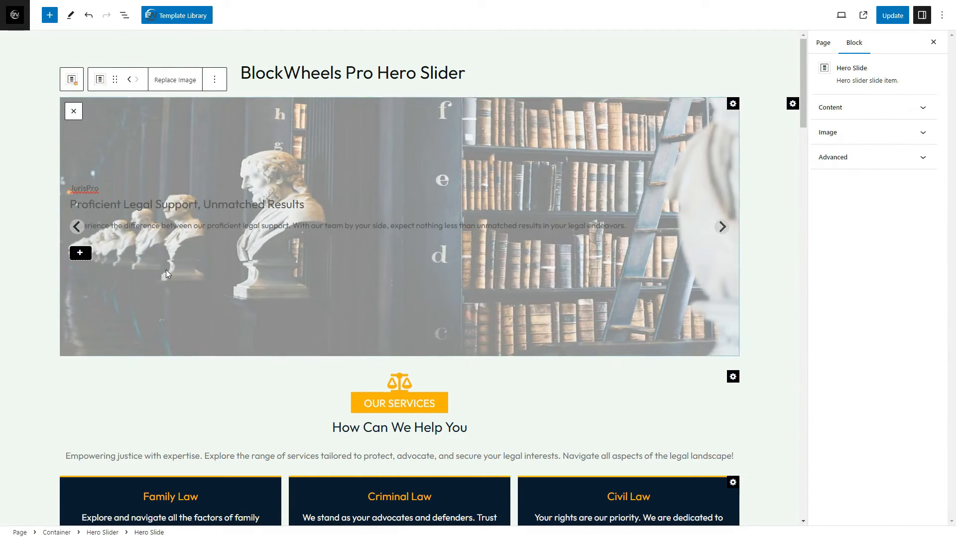
click(80, 253)
double_click(114, 242)
text(Learn More)
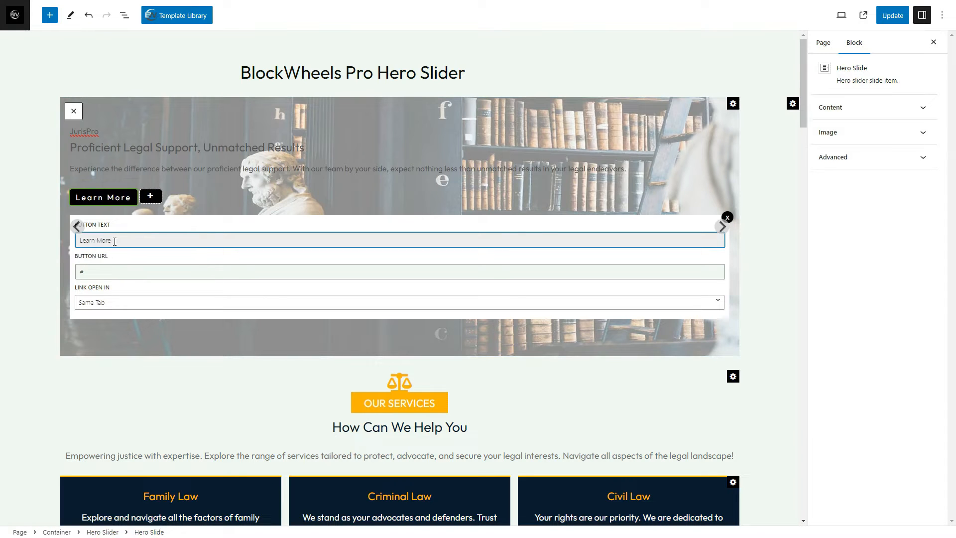
click(721, 228)
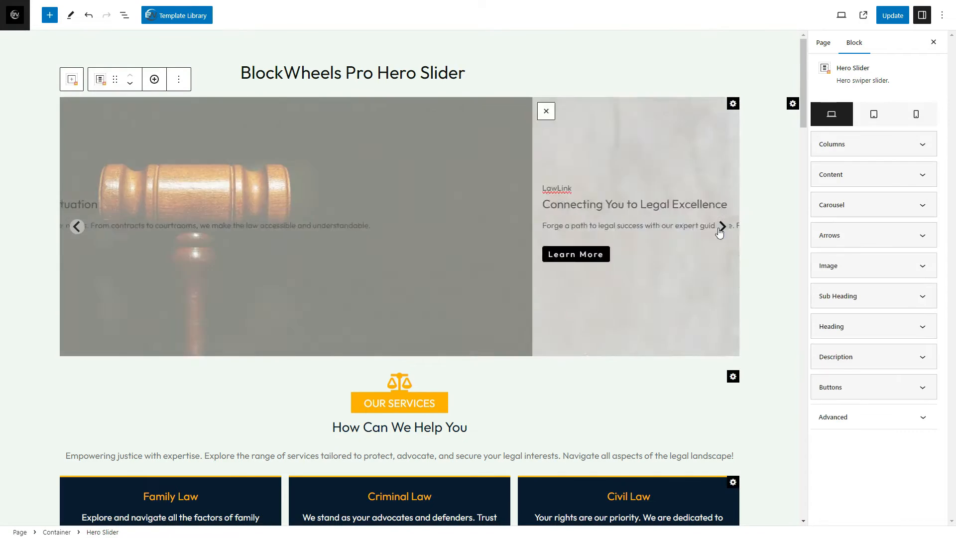
Open the hero slider's content settings, try Center alignment and restore Left alignment
click(863, 184)
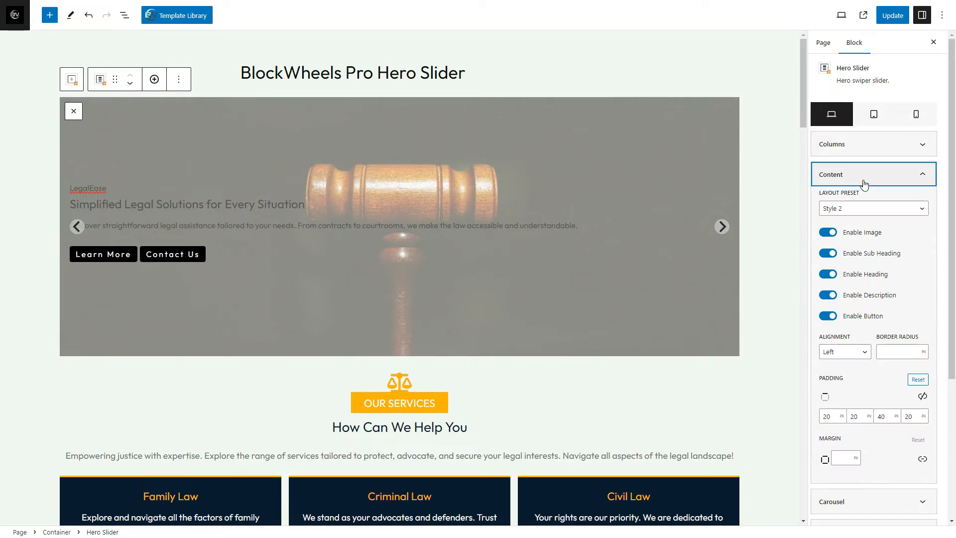
click(829, 318)
click(840, 353)
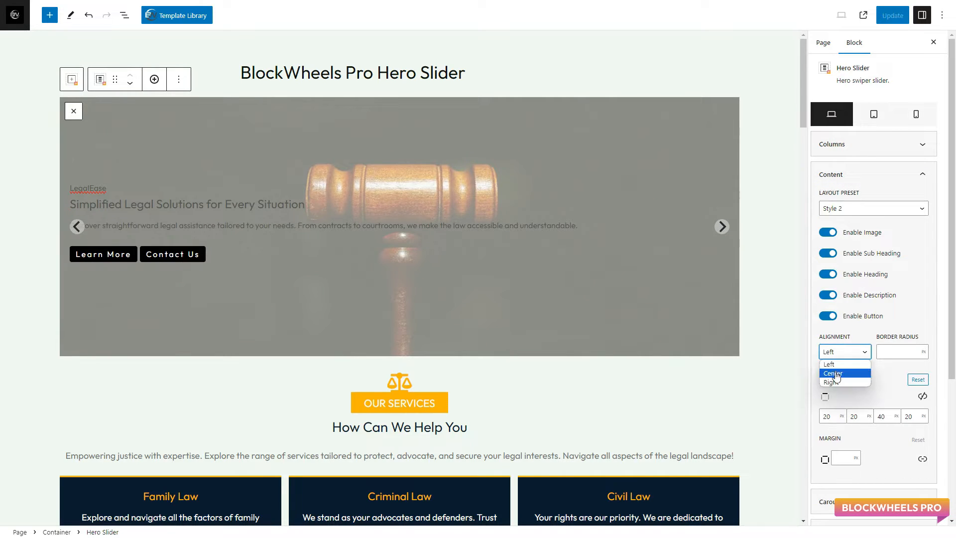
click(836, 373)
click(835, 354)
click(837, 364)
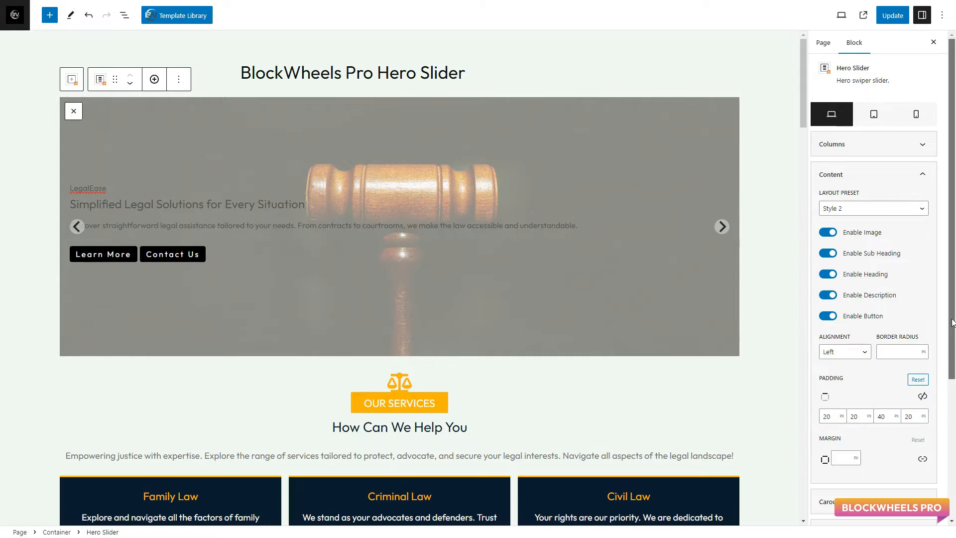
Set the left and right padding of the hero slider's content to 65 px each
scroll(896, 339, down, 2)
click(914, 308)
double_click(917, 309)
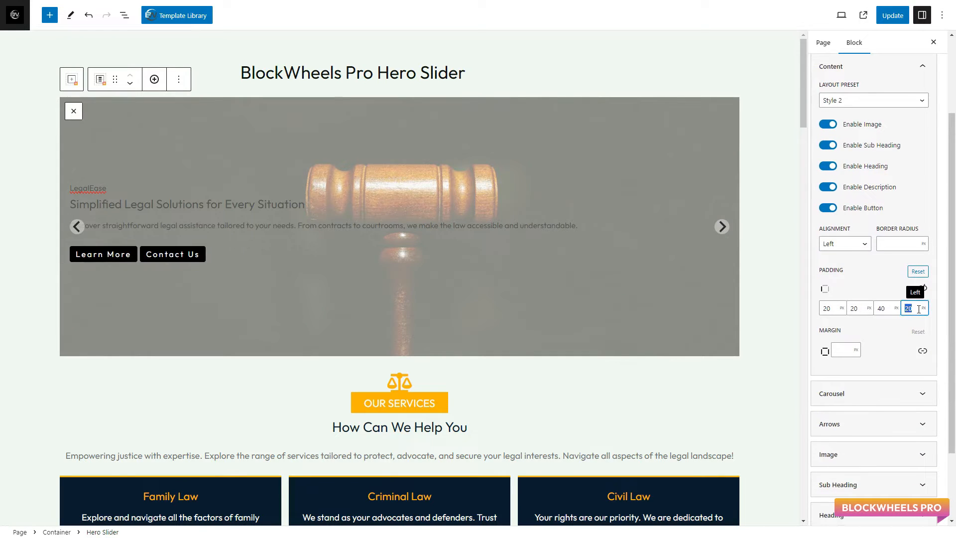
text(65)
double_click(853, 308)
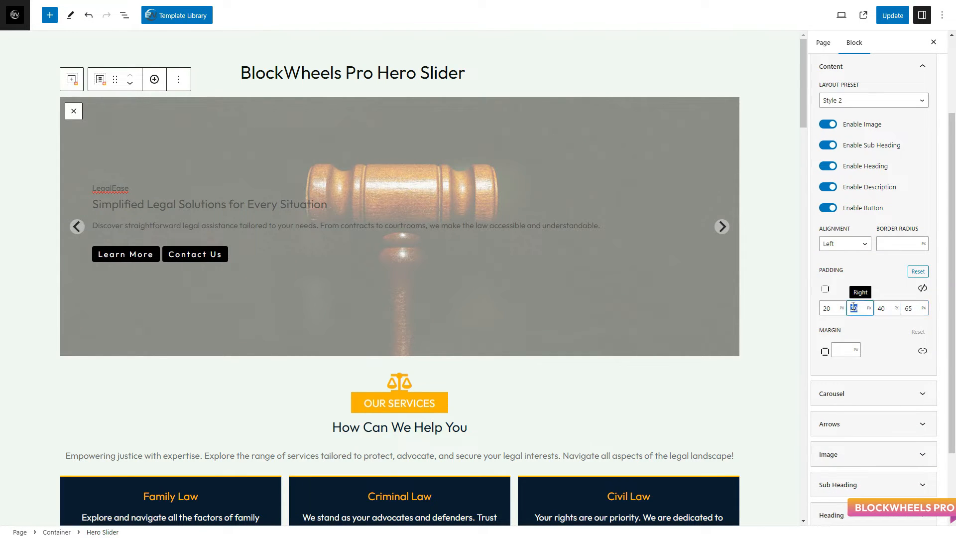
text(65)
click(876, 329)
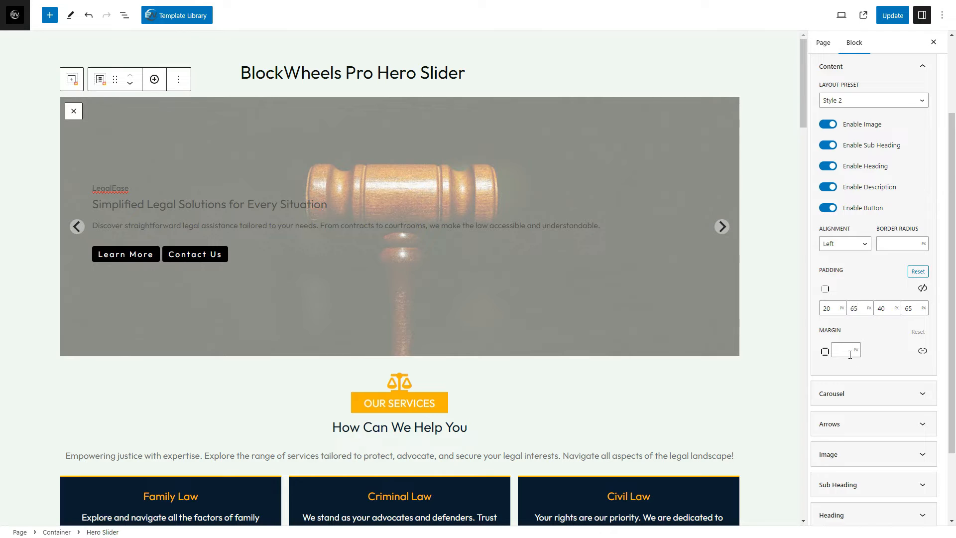
Enable Auto Play for the carousel, and try the navigation dots before disabling them again
scroll(946, 353, down, 2)
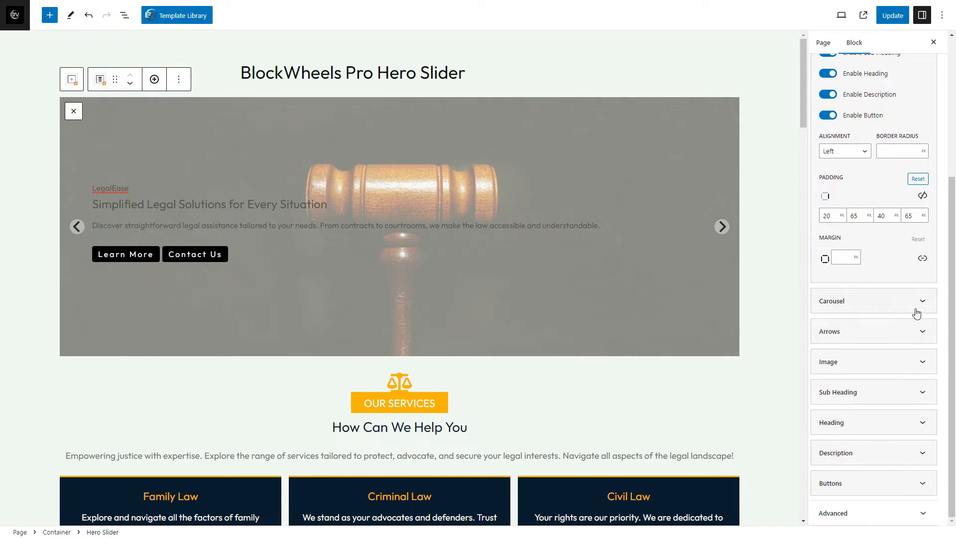
click(918, 306)
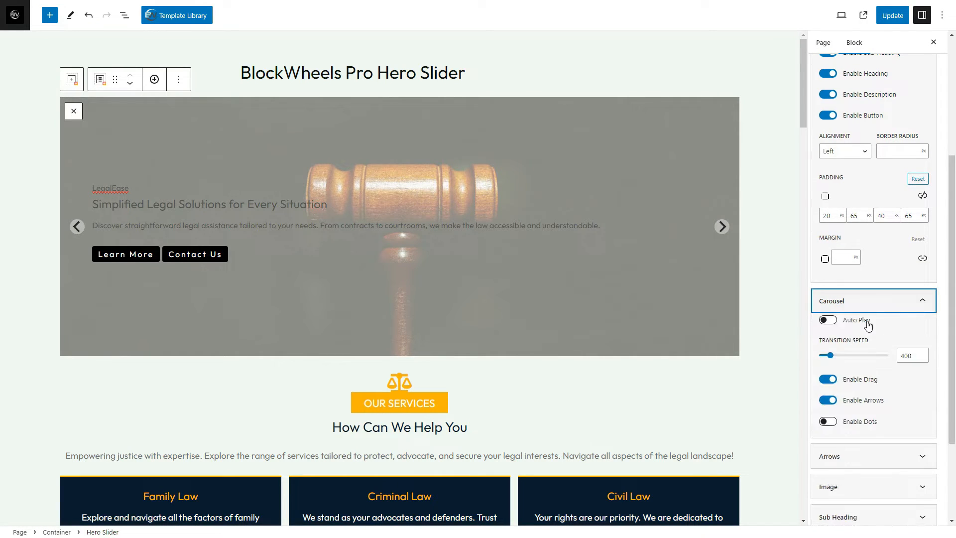
click(827, 320)
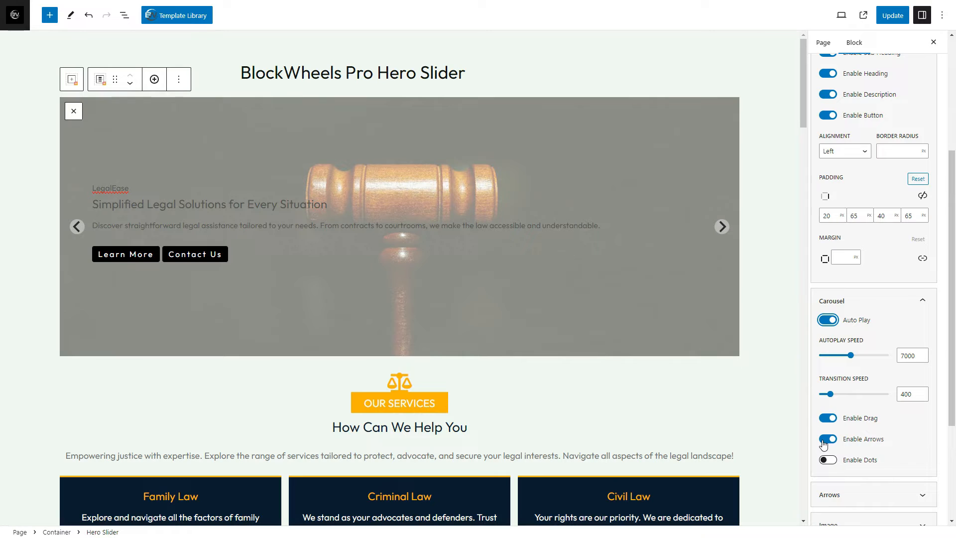
click(827, 460)
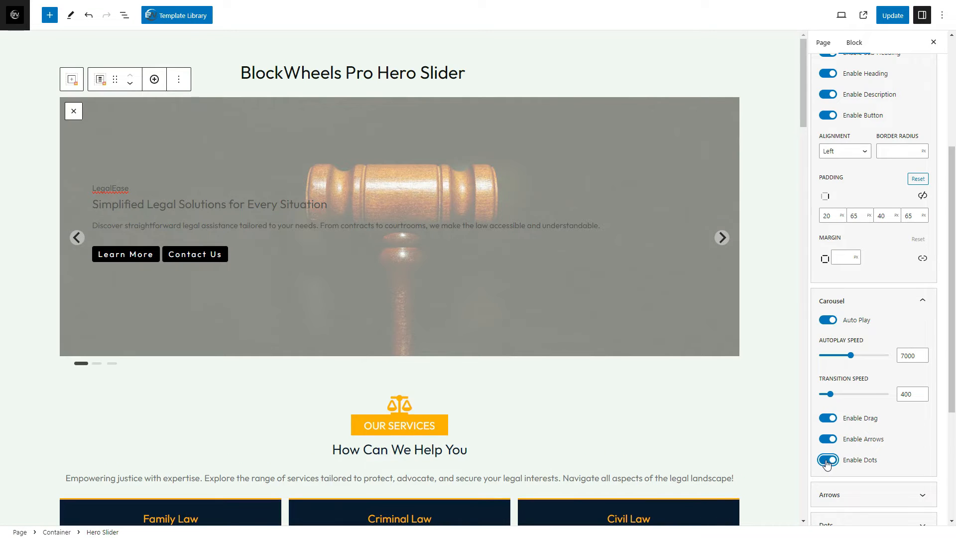
click(827, 461)
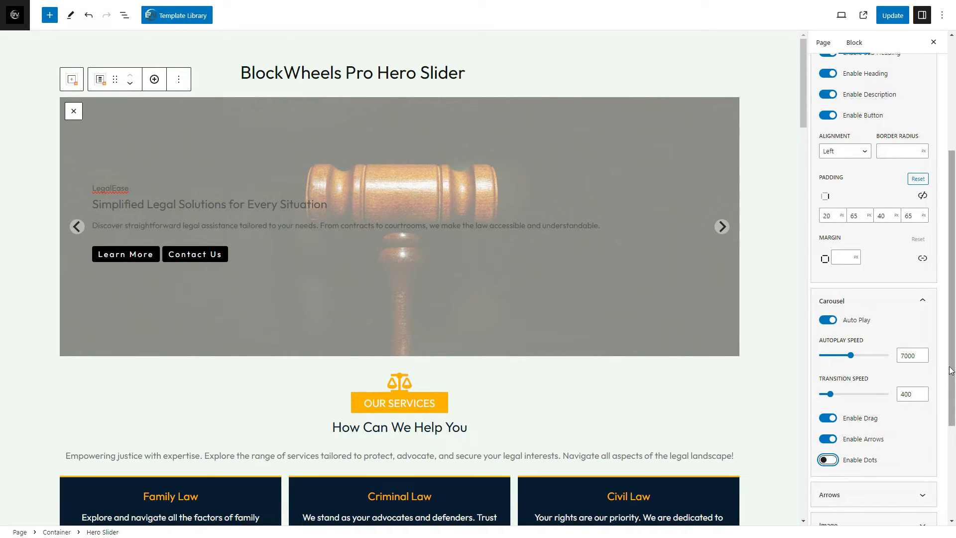
Set the icon color of the slider's arrows to white, color_5 (#FFFFFF)
drag(951, 369, 951, 459)
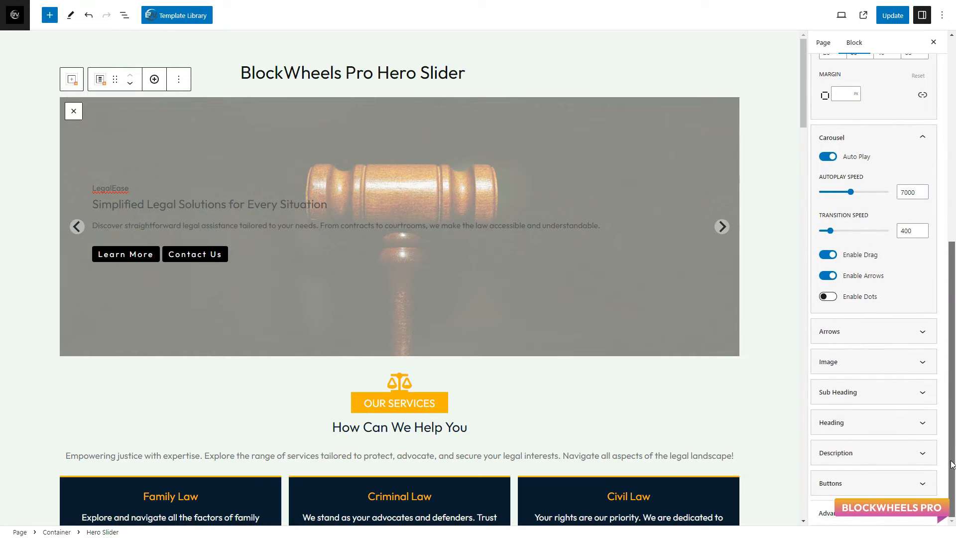
click(922, 333)
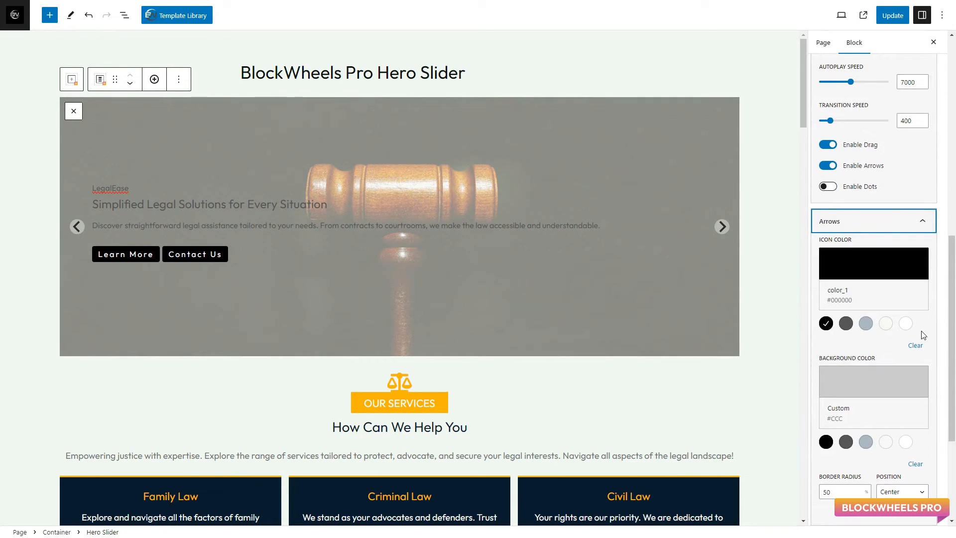
click(906, 324)
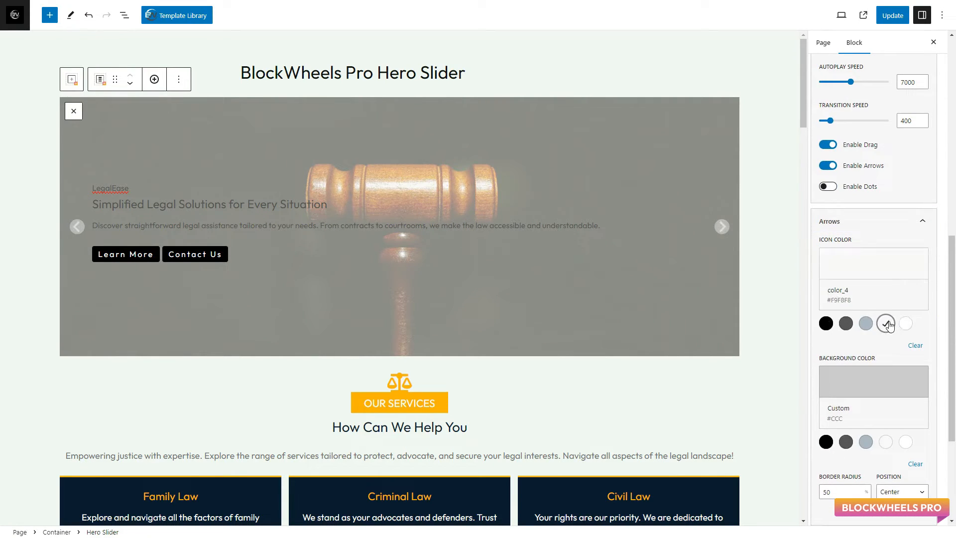
Try color_3 and color_4 as the arrows' background color, and set it to the custom orange #FFB109
scroll(944, 358, down, 3)
click(865, 357)
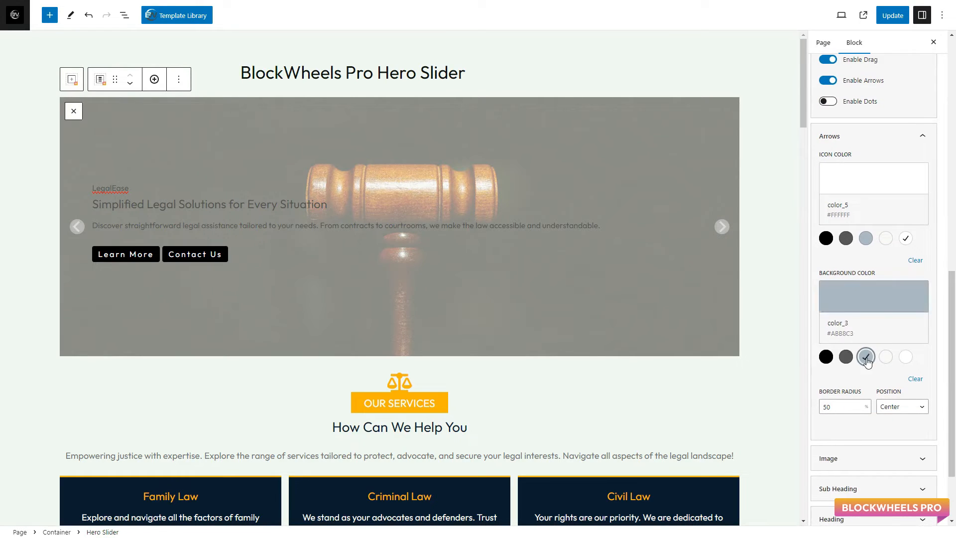
click(886, 356)
click(872, 298)
double_click(869, 259)
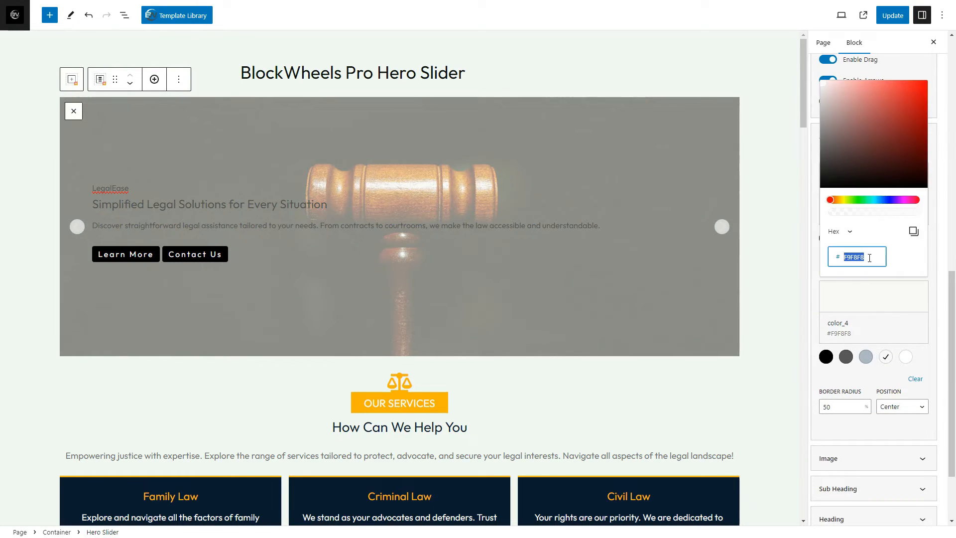
text(FFB109)
click(884, 311)
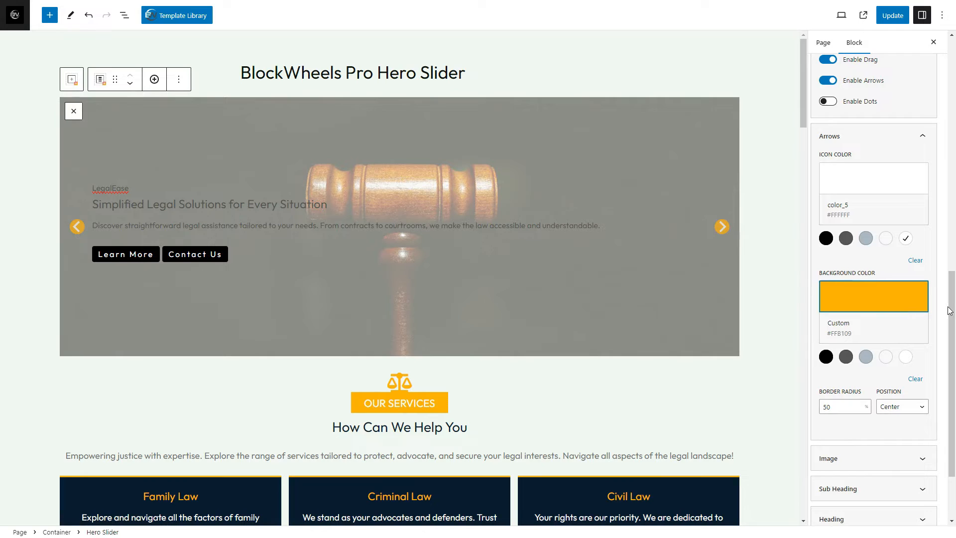
Set the border radius of the slider's arrows to 0%
scroll(949, 310, down, 2)
double_click(836, 317)
key(BackSpace)
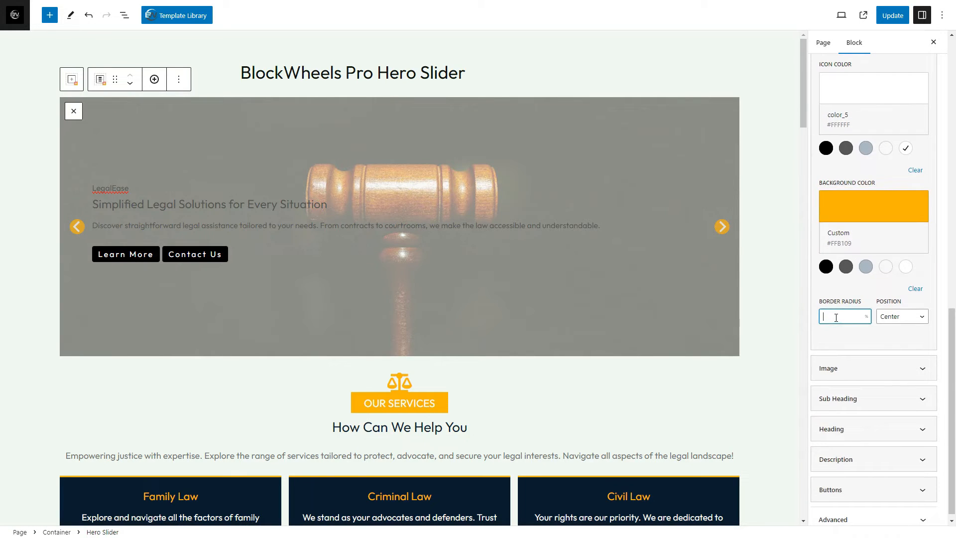
text(0)
Try the Top Center position for the slider's arrows and return them to Center
click(901, 316)
click(896, 337)
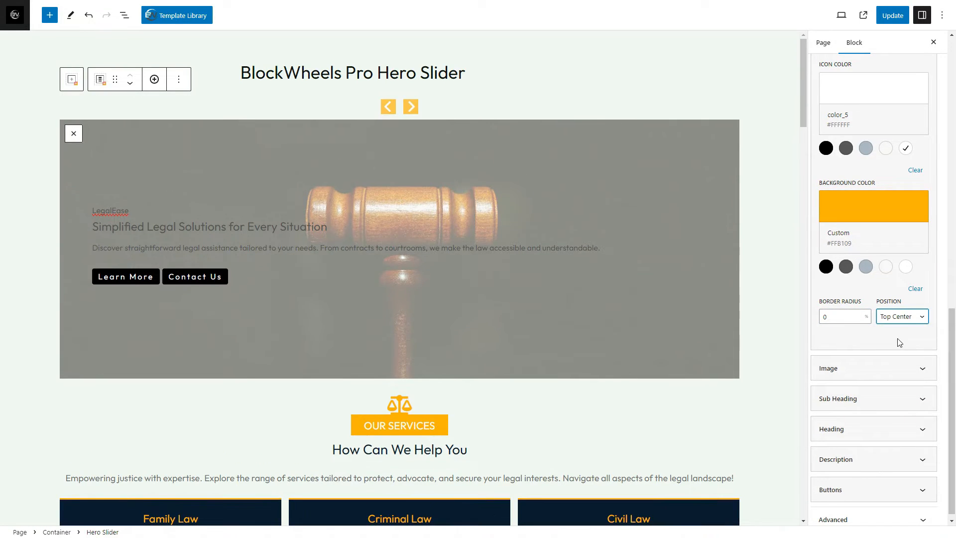
click(899, 317)
click(900, 363)
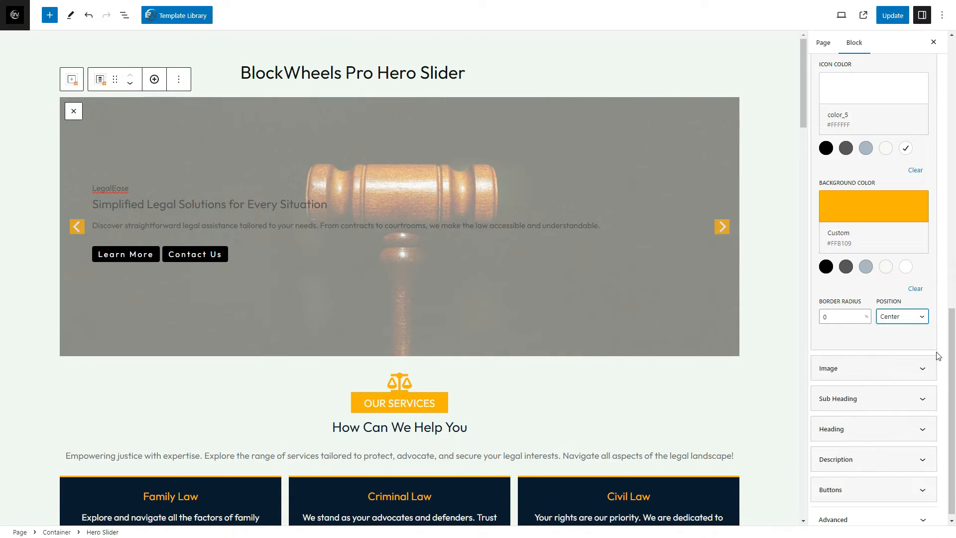
Set the overlay color of the slider's images to the custom semi-transparent navy #091D2E30
click(890, 368)
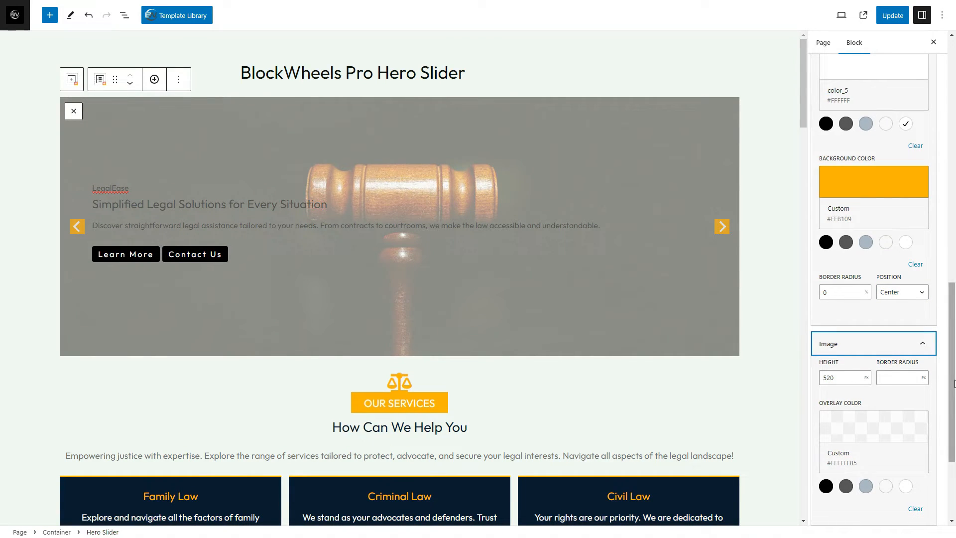
scroll(947, 440, down, 3)
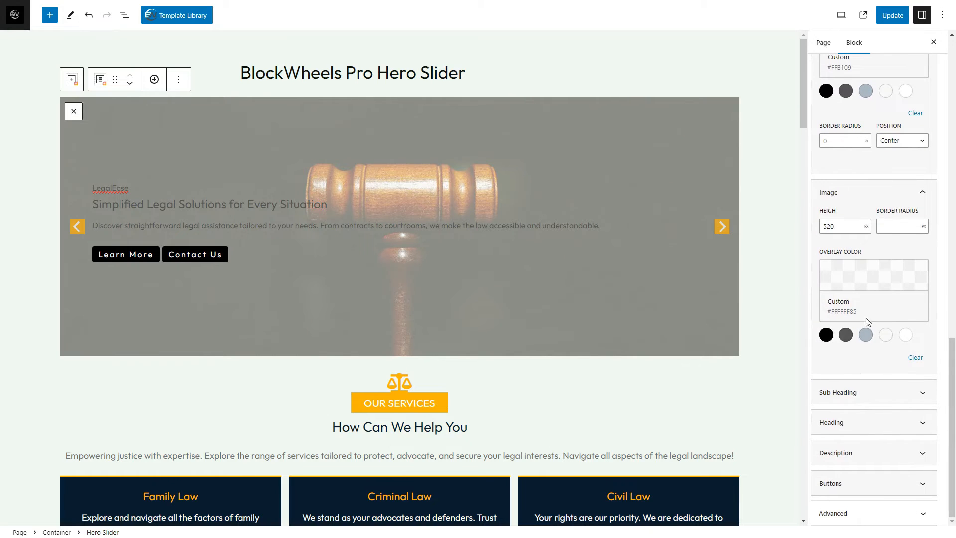
click(865, 335)
click(866, 277)
click(867, 503)
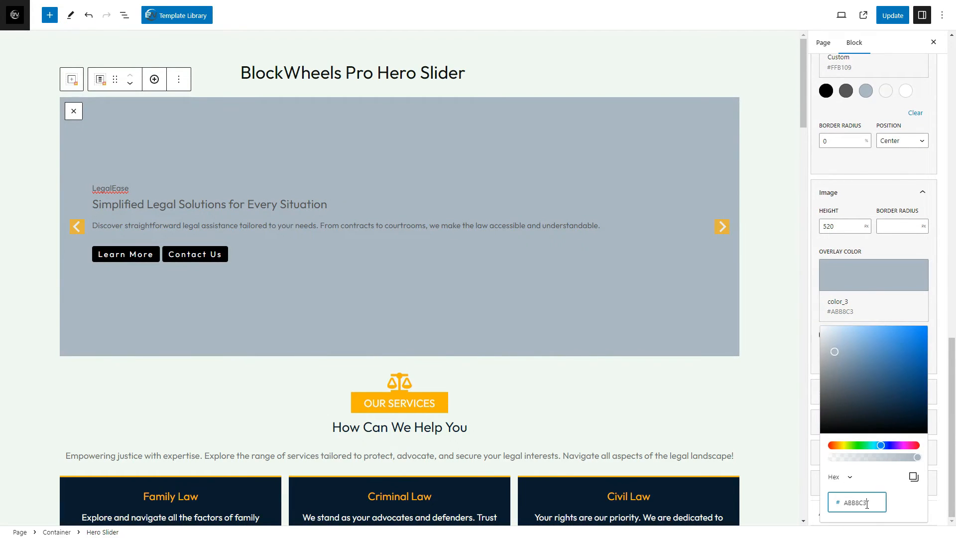
key(ctrl+a)
text(091D2E)
drag(917, 457, 849, 458)
click(938, 464)
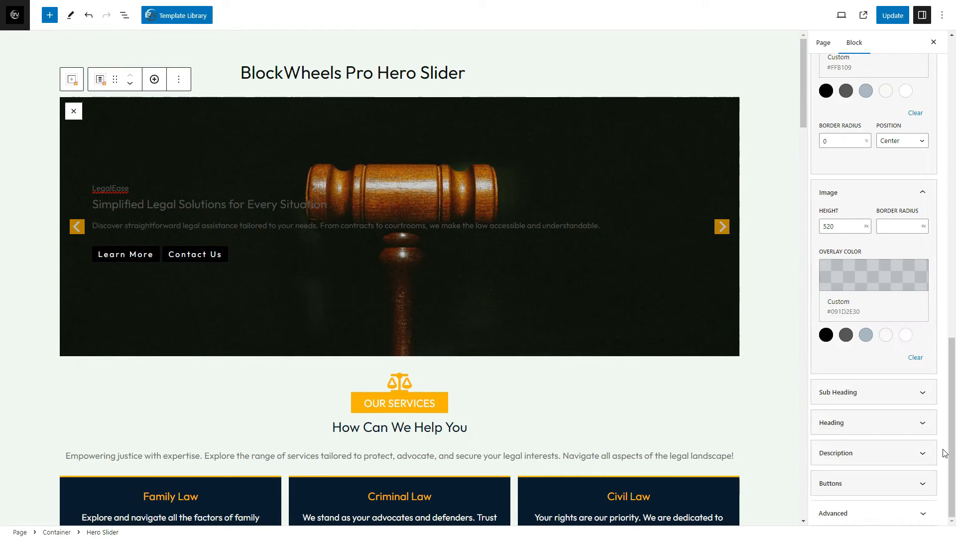
Set the sub heading's letter case to uppercase (AB) and its font color to the custom orange #FFB109
click(912, 395)
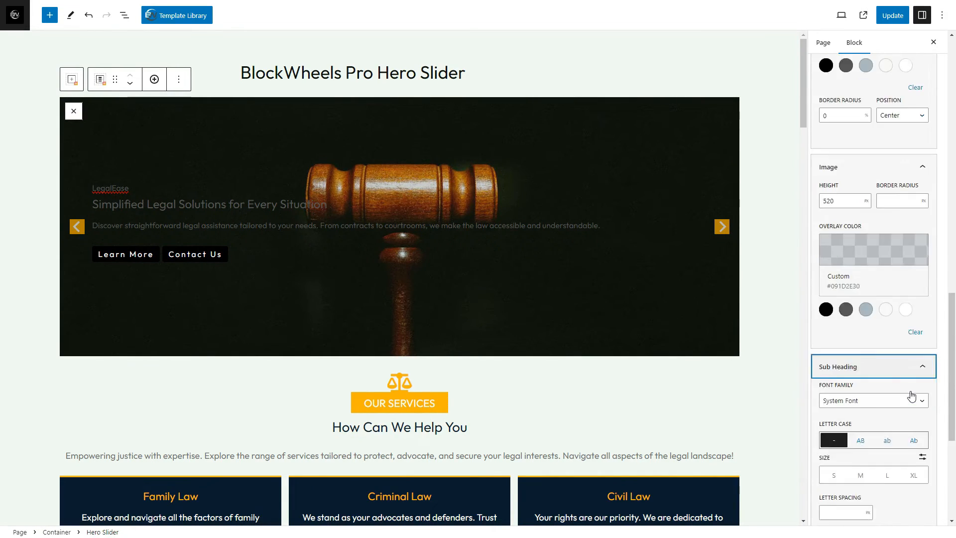
click(904, 269)
click(904, 269)
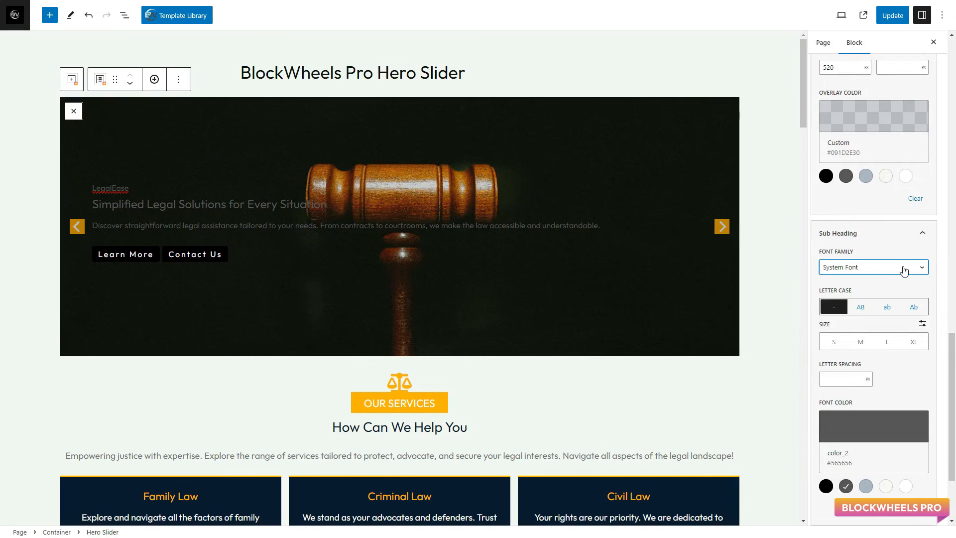
click(861, 307)
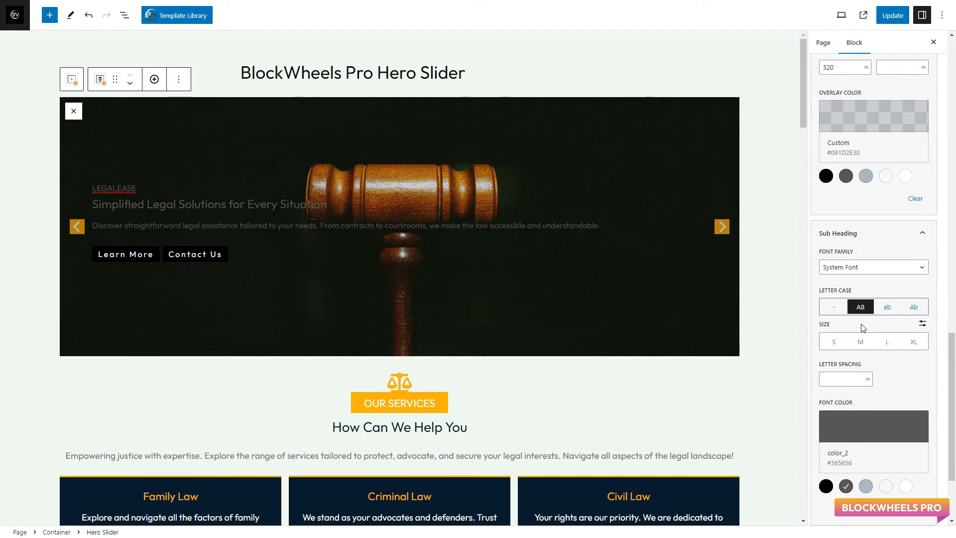
click(854, 429)
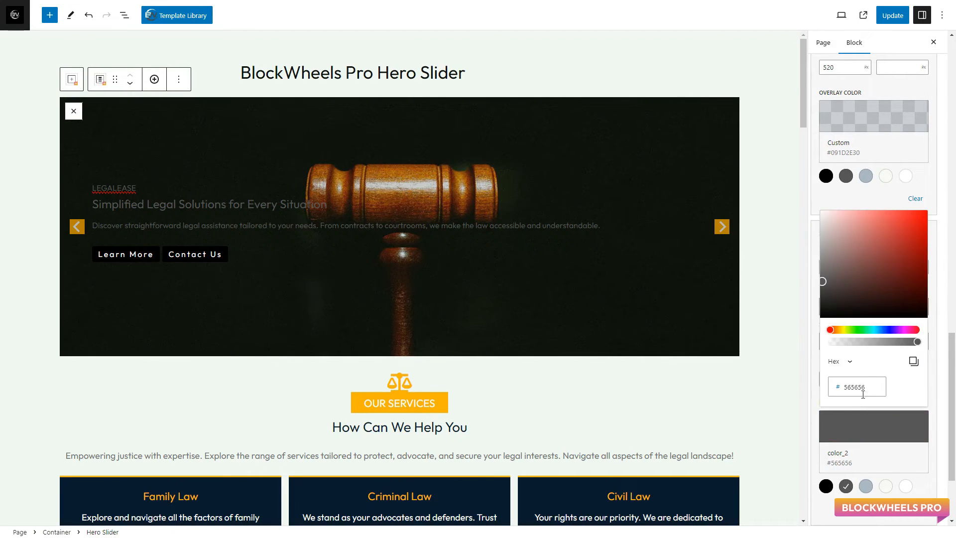
double_click(853, 386)
text(FFB109)
click(889, 435)
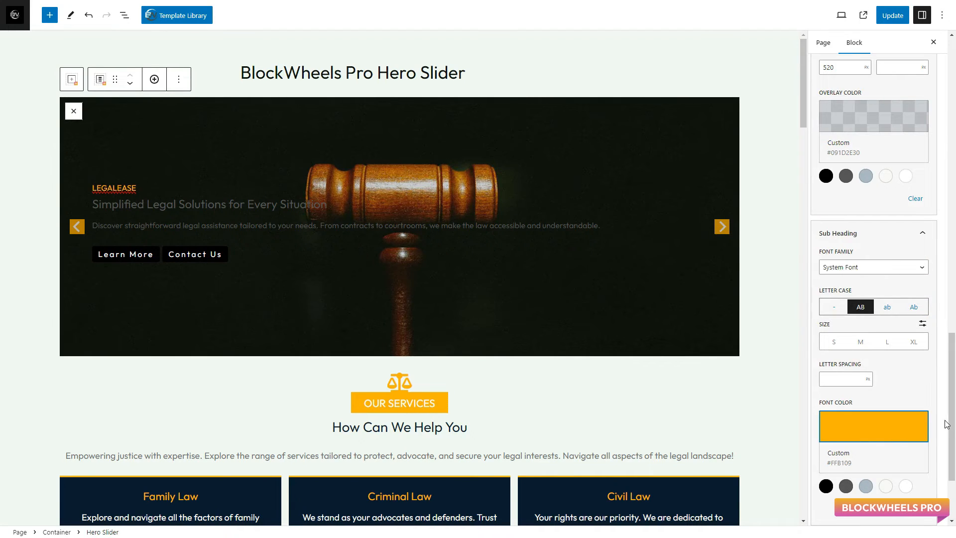
Set the font color of the slider's heading to white, color_5 (#FFFFFF)
scroll(931, 426, down, 3)
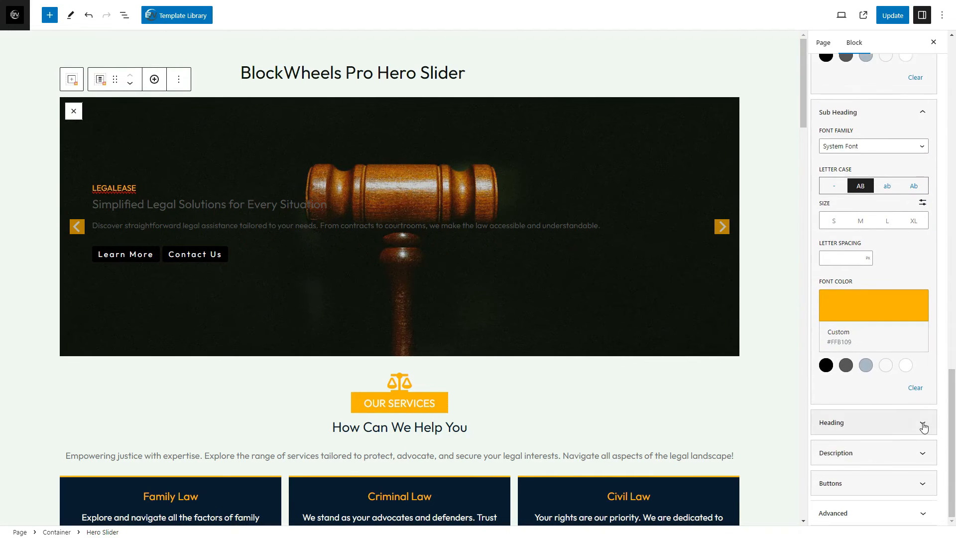
click(923, 426)
click(912, 269)
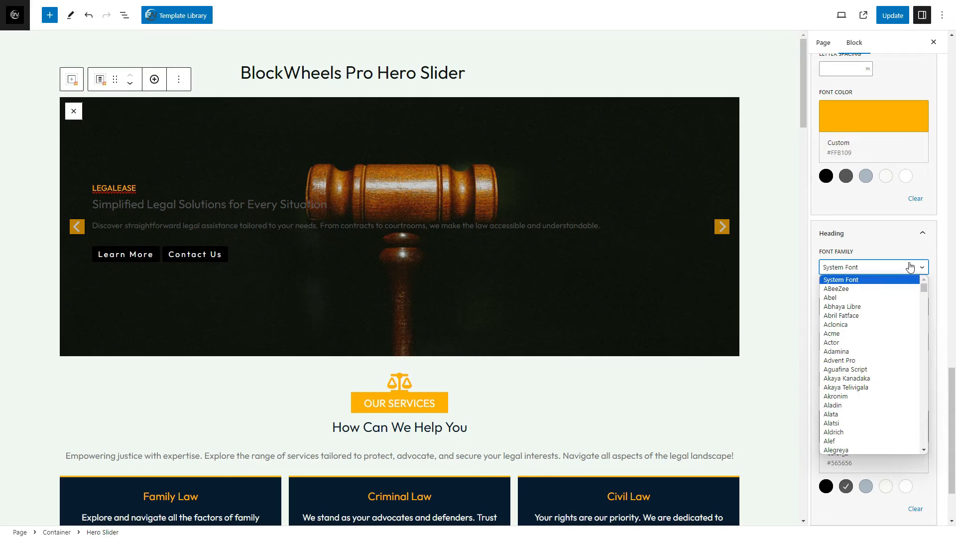
click(908, 266)
scroll(952, 377, down, 2)
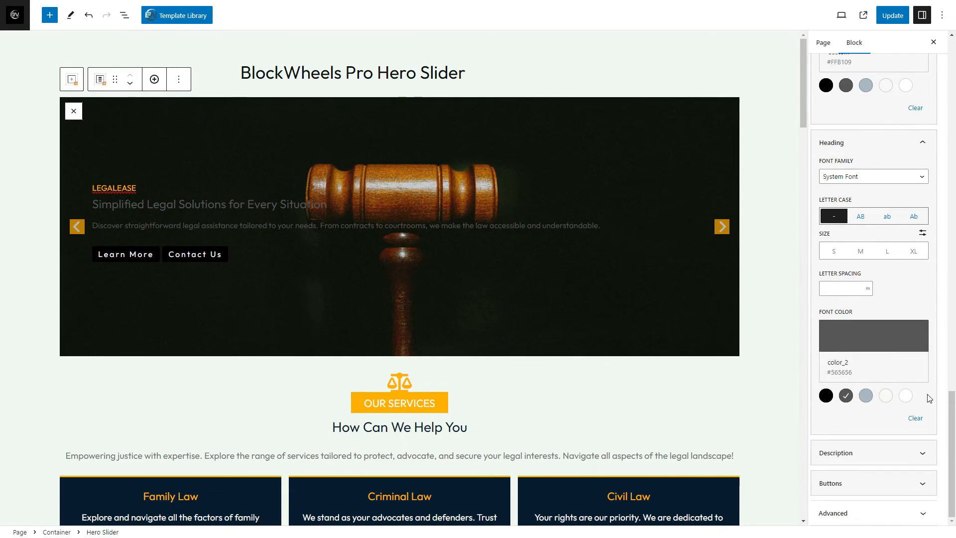
click(885, 395)
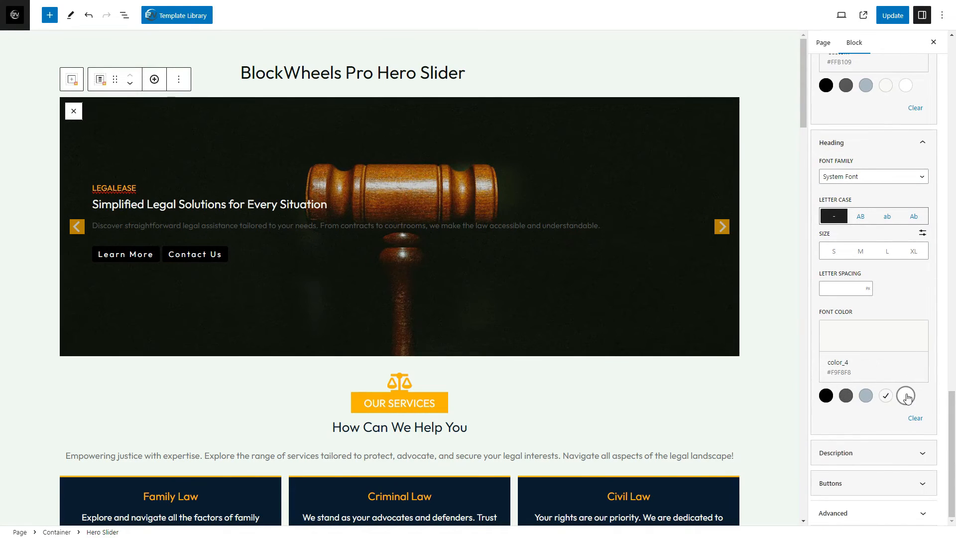
Set the font color of the slider's description to color_4 (#F9F8F8)
click(891, 453)
click(894, 268)
click(894, 270)
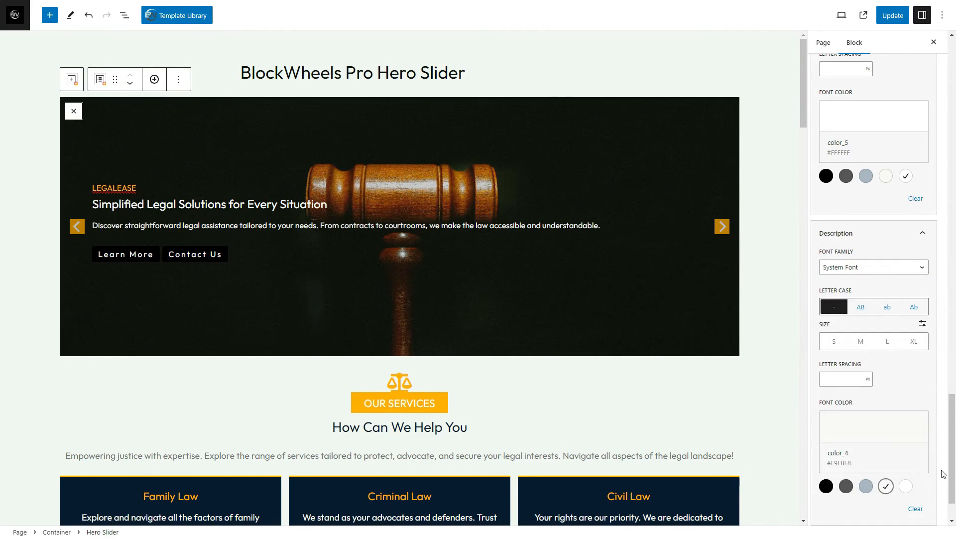
Set the buttons' letter case to uppercase (AB) and their letter spacing to 2 px
scroll(942, 473, down, 2)
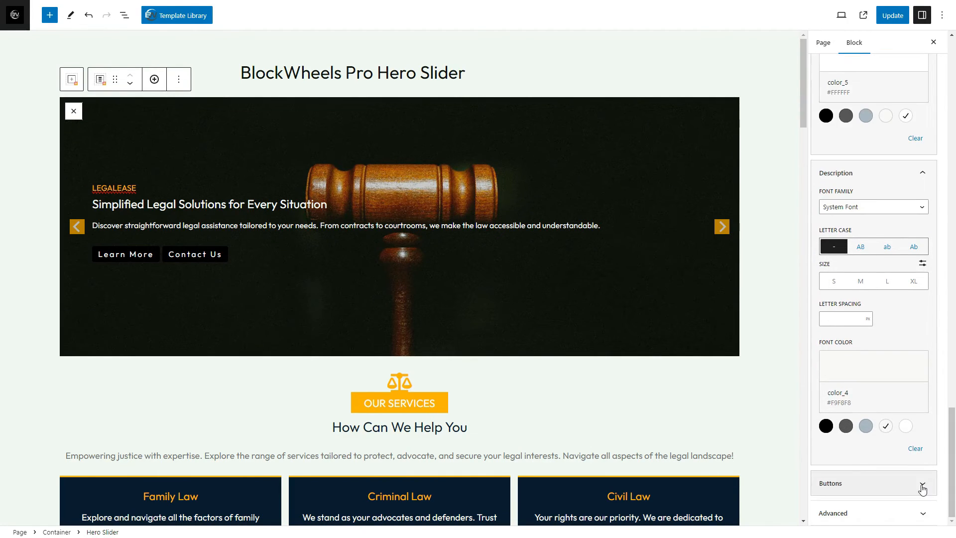
click(922, 485)
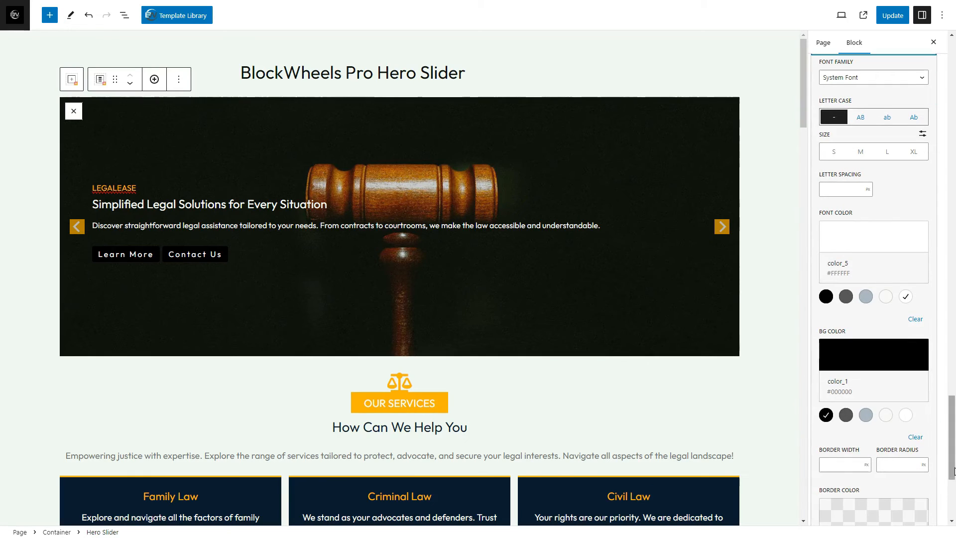
scroll(946, 423, up, 2)
click(919, 126)
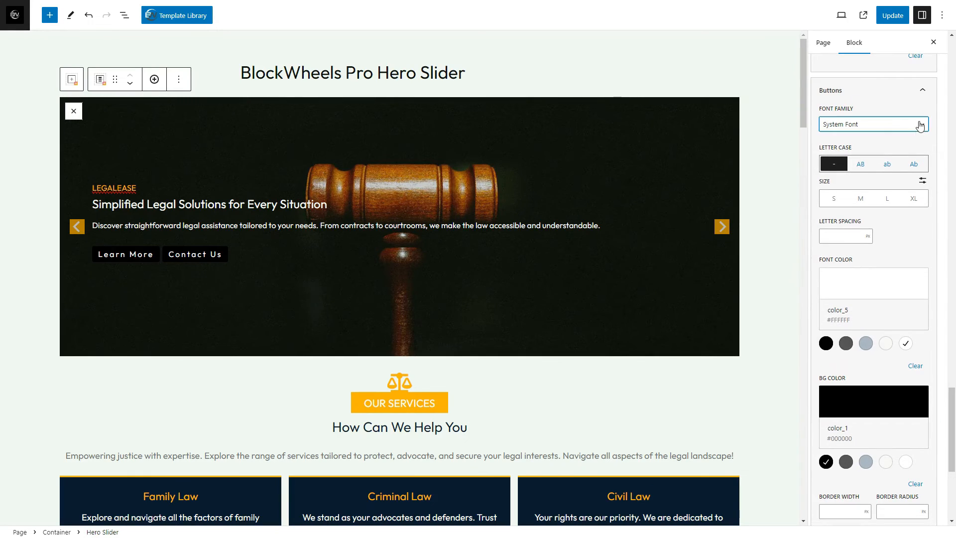
click(860, 166)
click(857, 237)
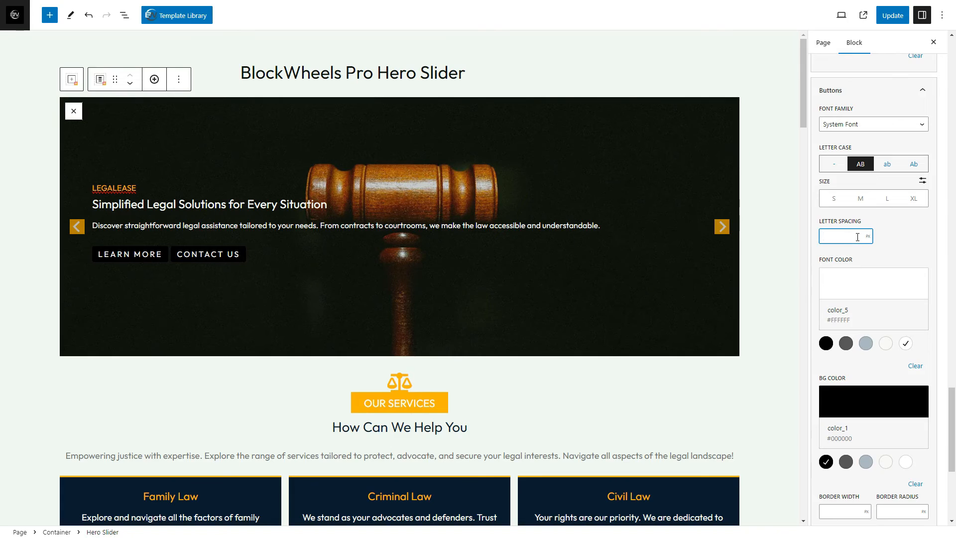
text(2)
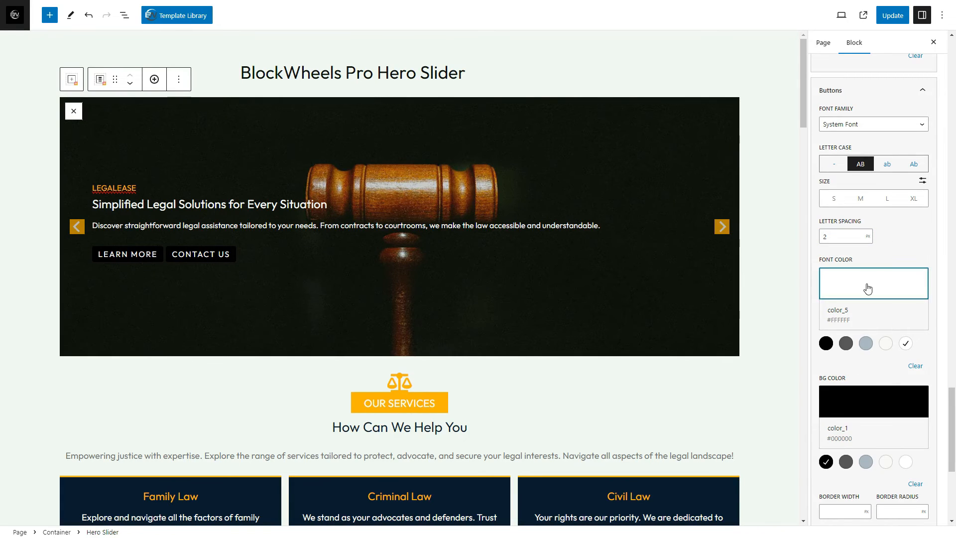
Set the font color of the slider's buttons to the custom navy #091C2D
click(864, 284)
double_click(867, 513)
text(091C2D)
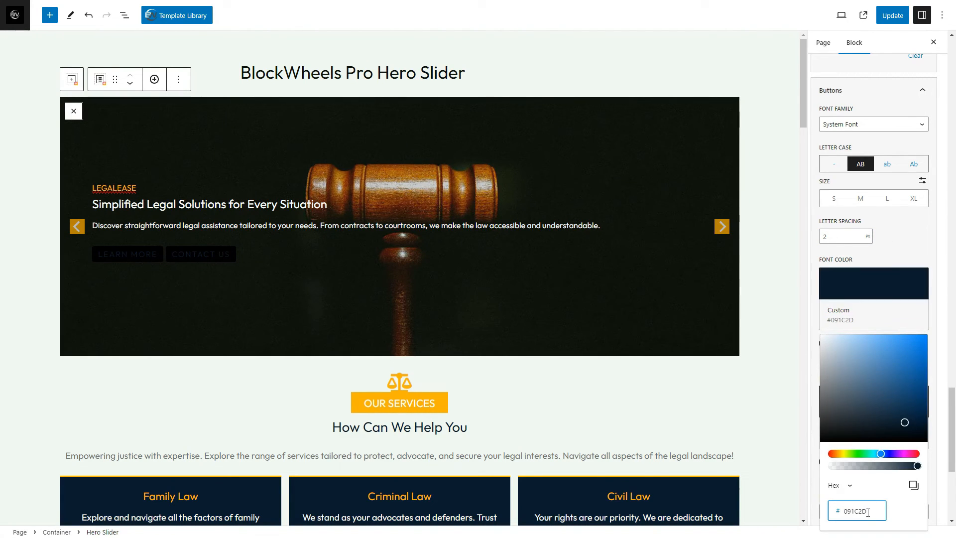
click(935, 493)
Set the buttons' background color to the custom orange #FFB109 and their border radius to 0 px
scroll(904, 350, down, 4)
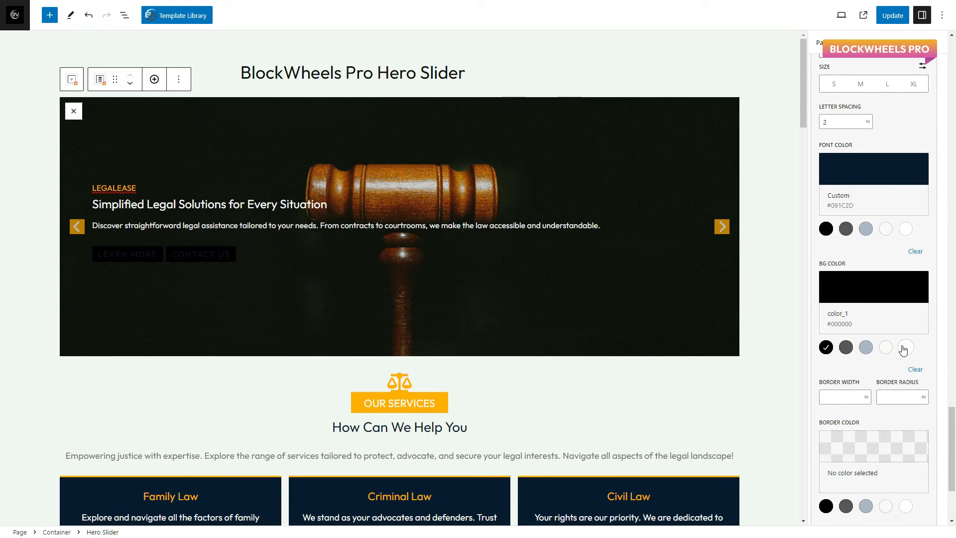
click(905, 348)
click(874, 287)
double_click(872, 515)
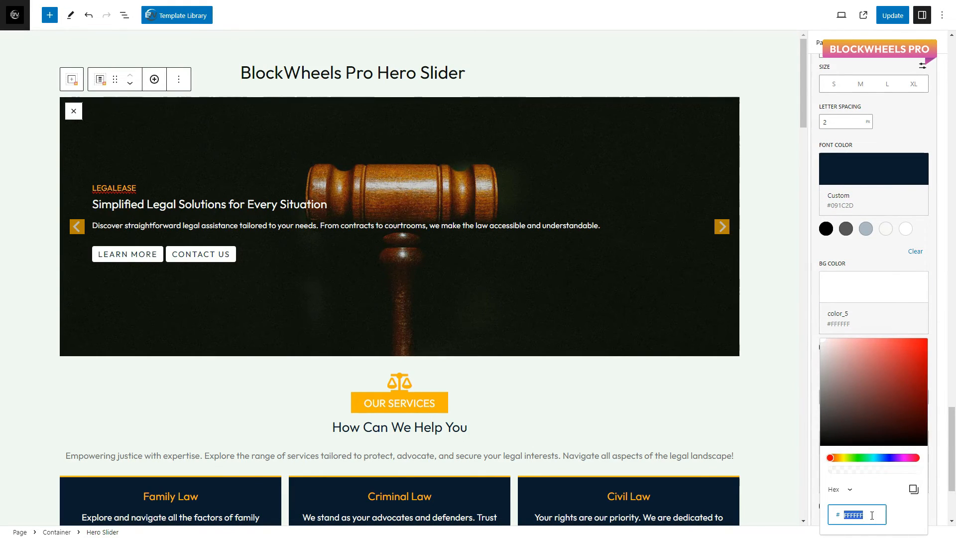
text(FFB109)
drag(951, 460, 951, 482)
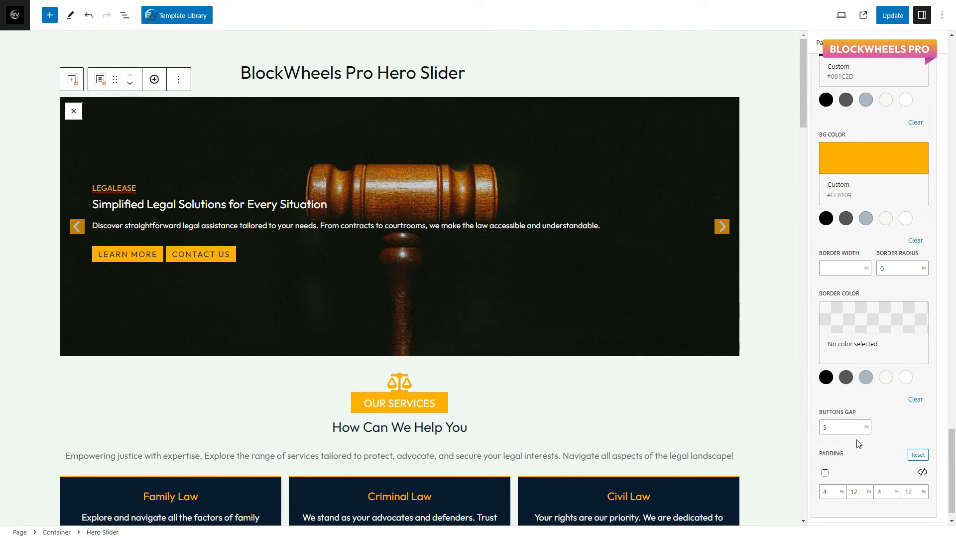
Set the left and right padding of the slider's buttons to 15 px each
scroll(858, 446, down, 1)
click(864, 471)
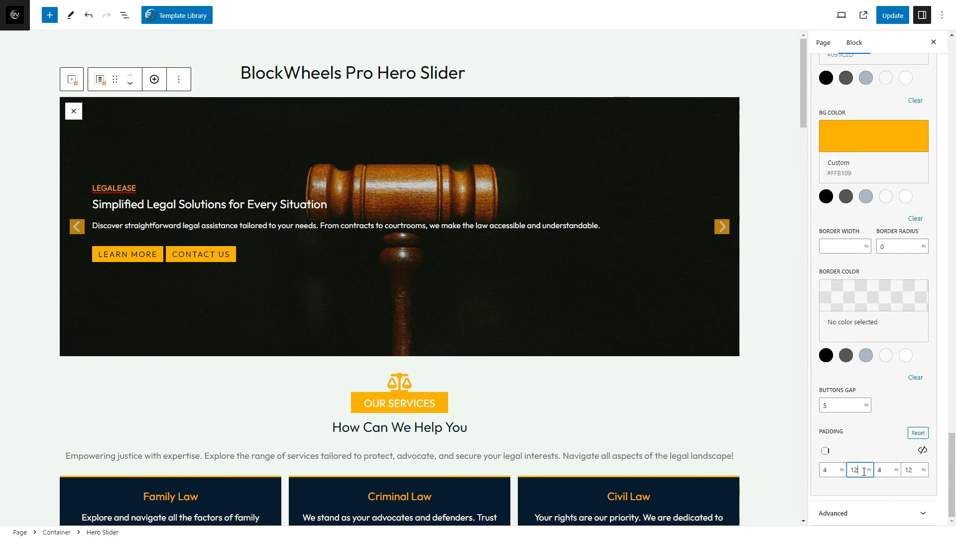
key(BackSpace)
text(5)
click(913, 470)
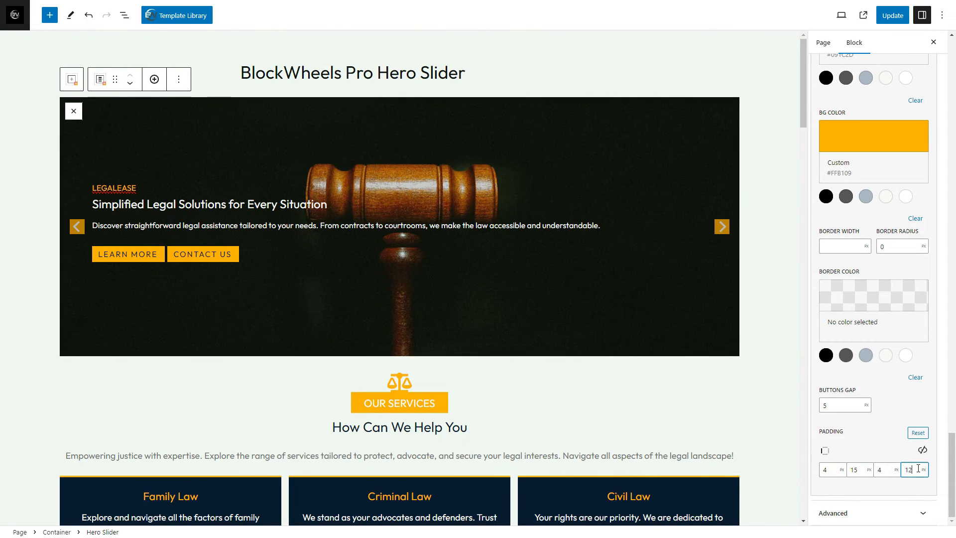
key(BackSpace)
text(5)
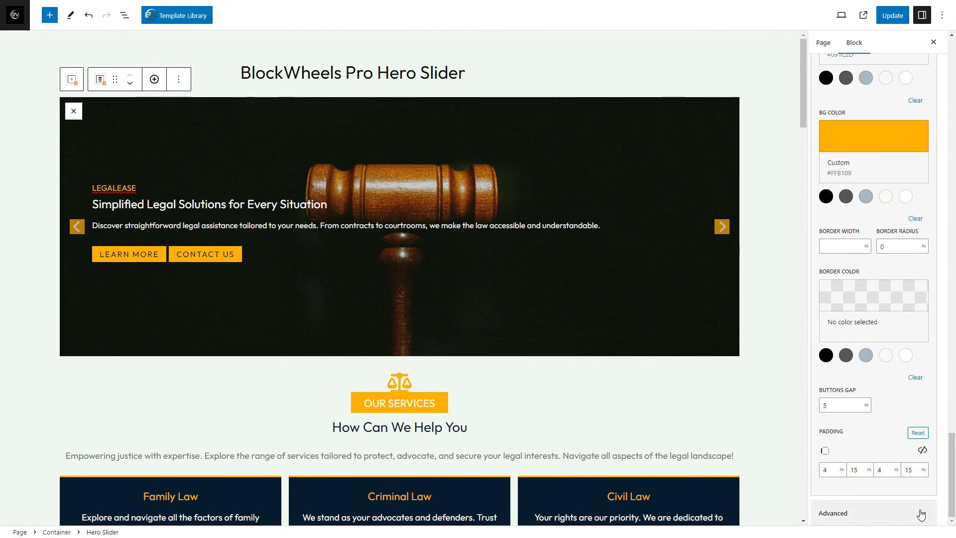
Show the slider's additional CSS class setting and advance the carousel to the JurisPro slide
click(920, 511)
drag(953, 477, 951, 493)
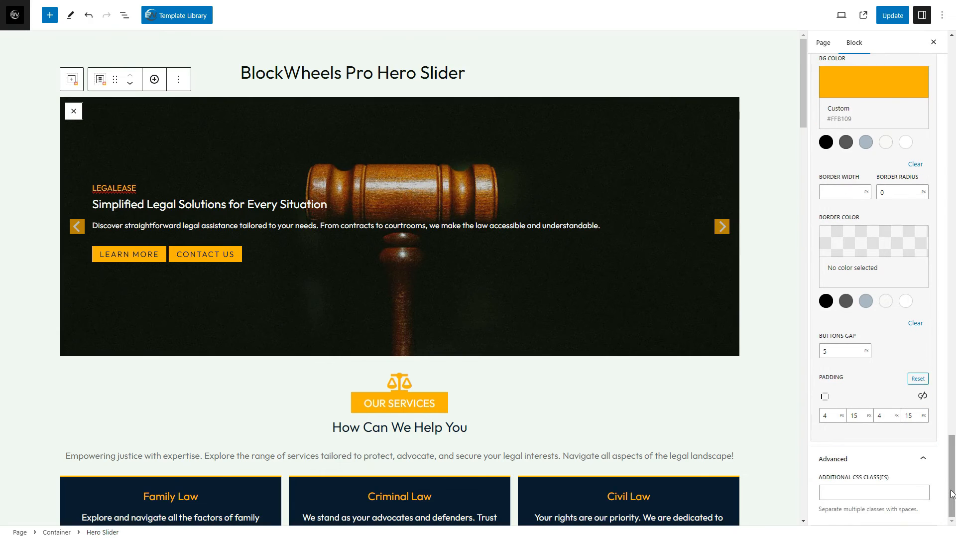
click(722, 228)
click(722, 227)
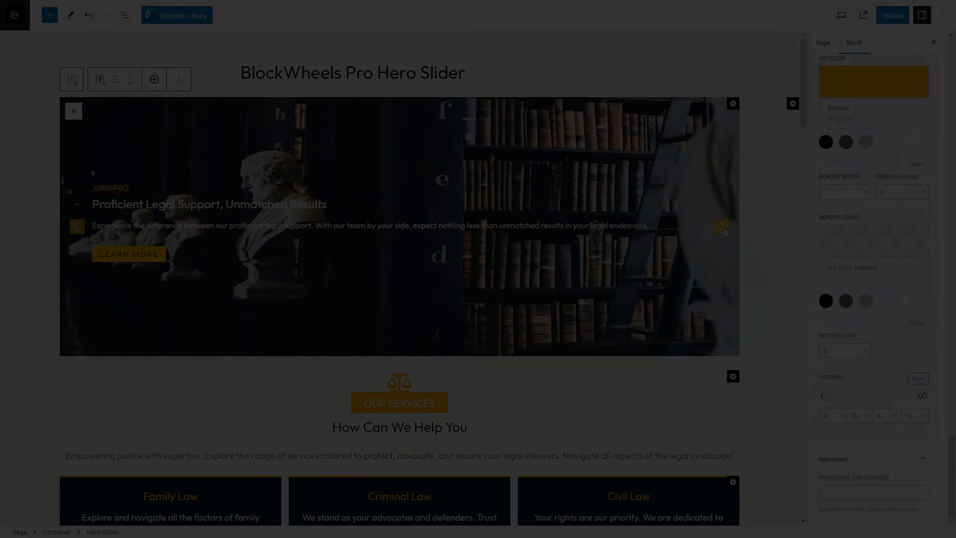
Open the JurisPro slide's content settings, try color_3 as its solid background color and clear it
click(733, 104)
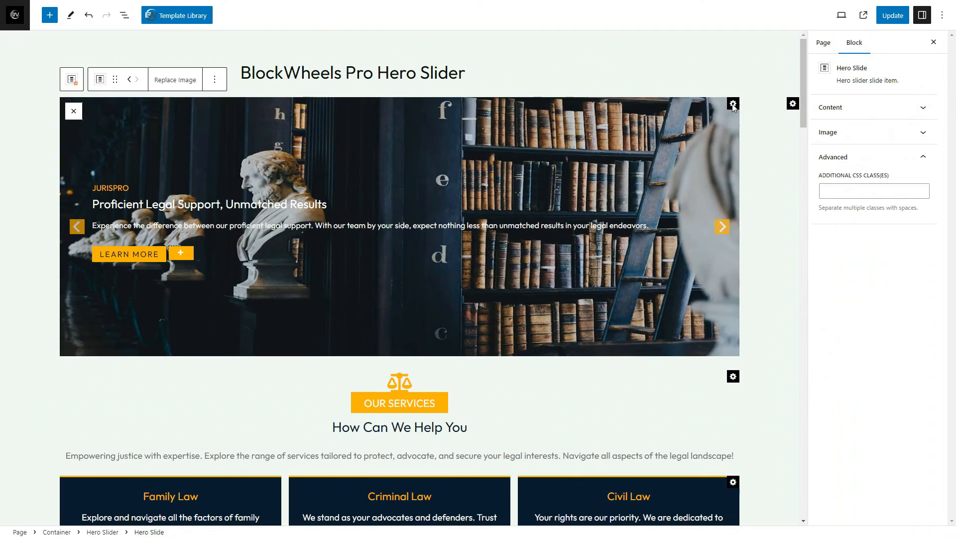
click(922, 109)
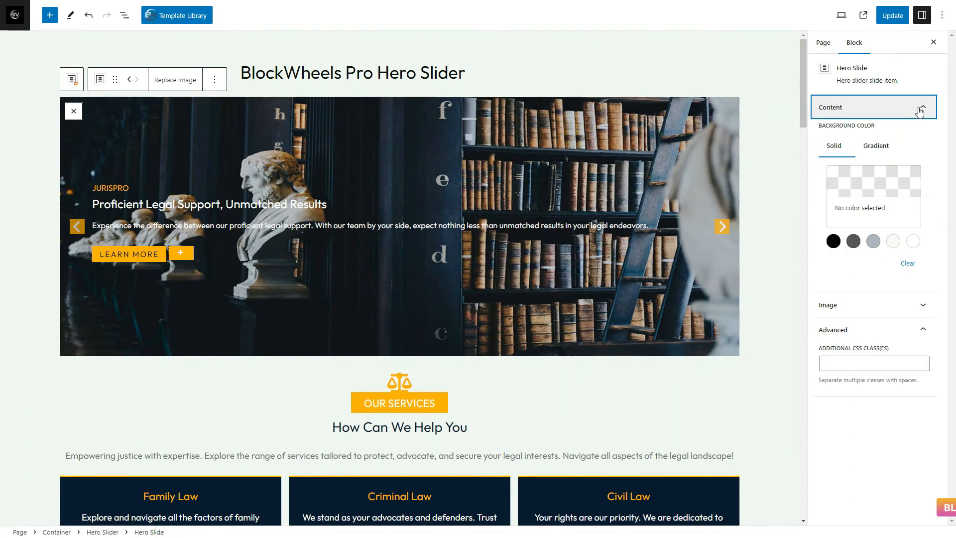
click(873, 241)
click(909, 266)
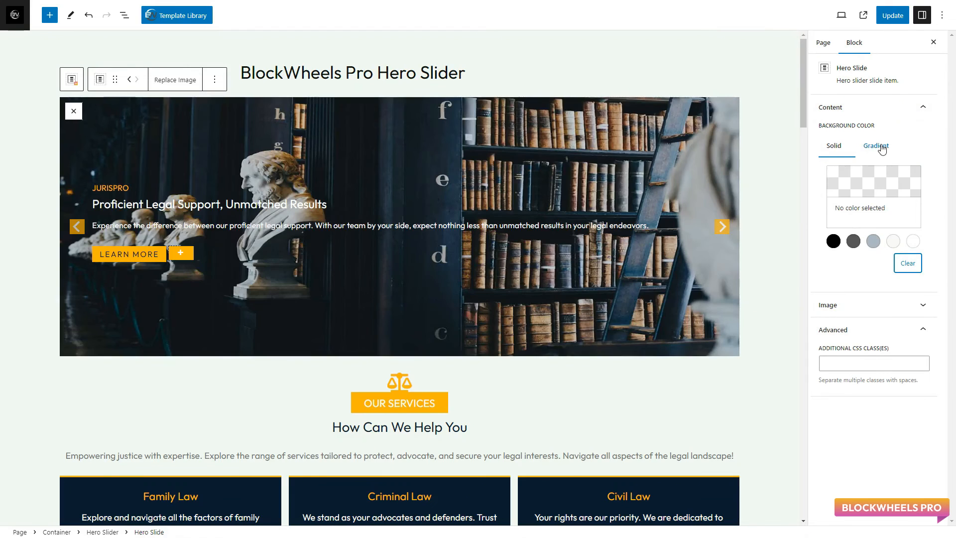
Give the JurisPro slide a gradient background and set its first color stop to a mostly transparent dark navy
click(875, 145)
click(839, 178)
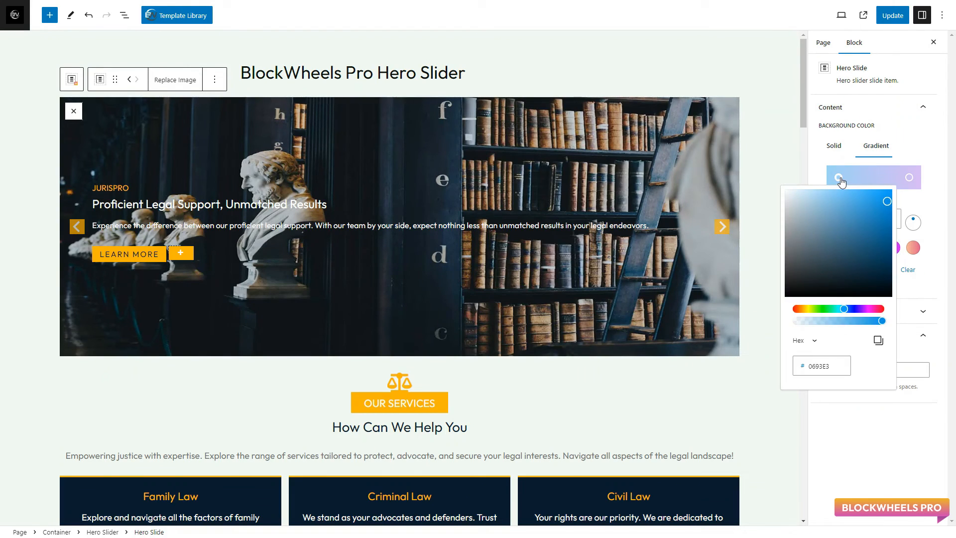
double_click(832, 371)
text(091C2D)
click(834, 321)
Set the second color stop of the slide's background gradient to the semi-transparent navy #091D2E24
click(909, 177)
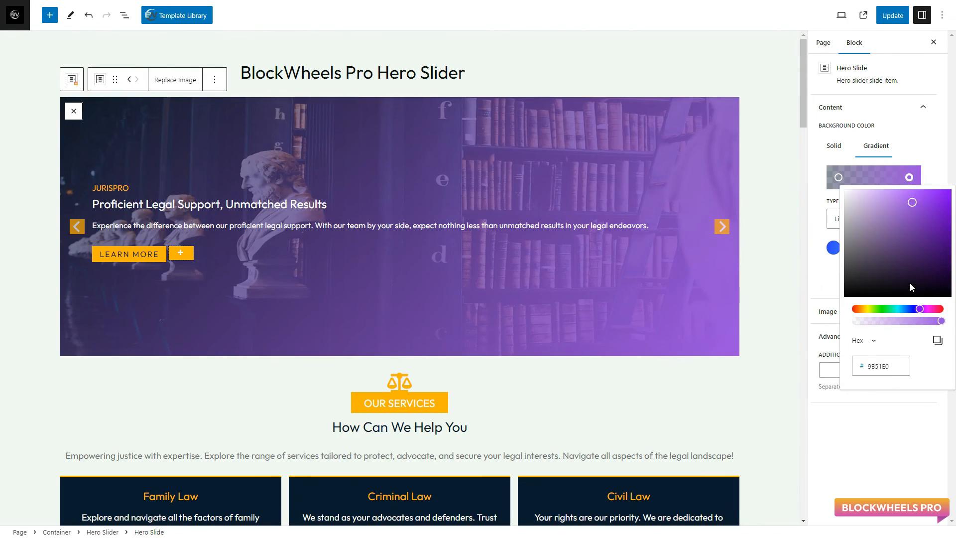
double_click(879, 366)
text(091C2D)
drag(876, 320, 868, 319)
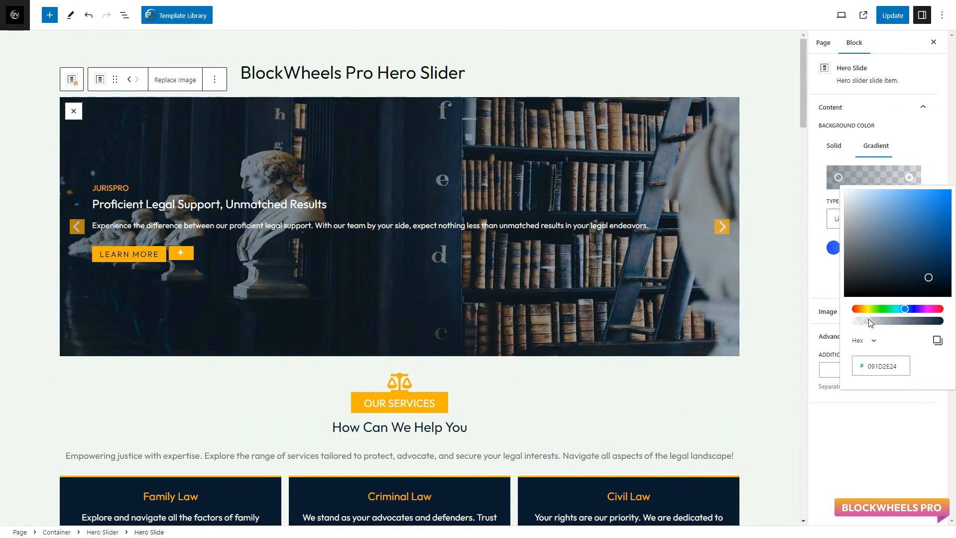
click(892, 391)
Set the JurisPro slide's background gradient angle to 0° and its first color stop to the semi-transparent navy #091D2E99
text(0)
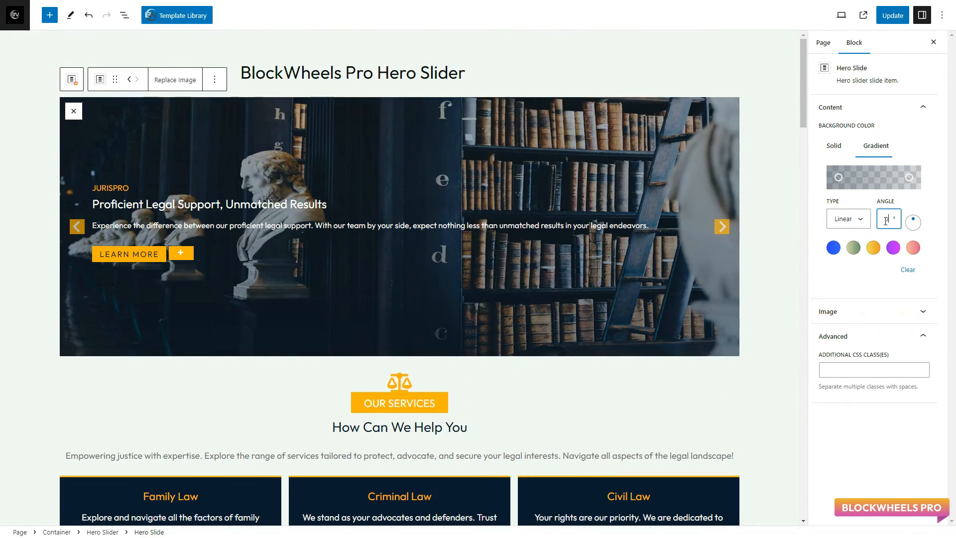
click(838, 178)
drag(833, 320, 848, 321)
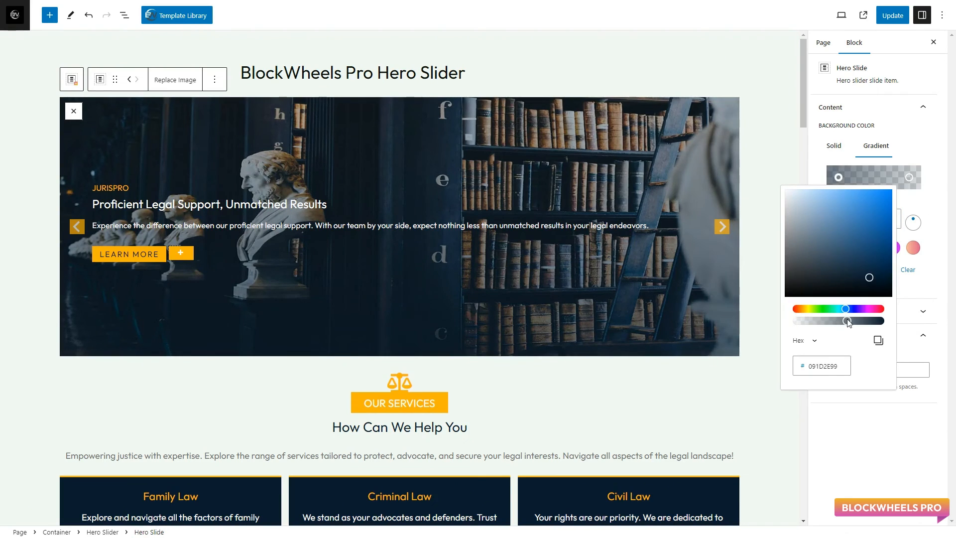
click(937, 215)
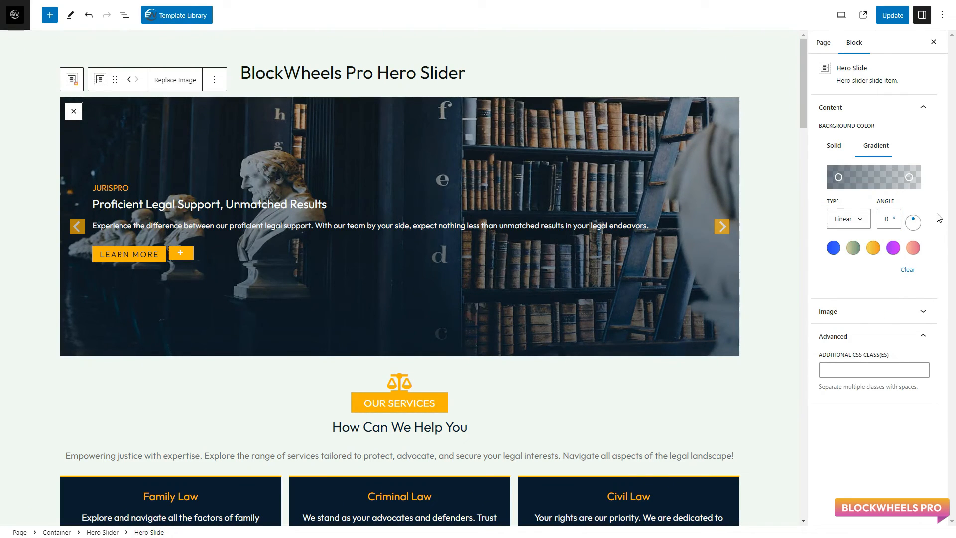
Examine the JurisPro slide's image size options, alt text and link settings, and its additional CSS class setting
click(919, 315)
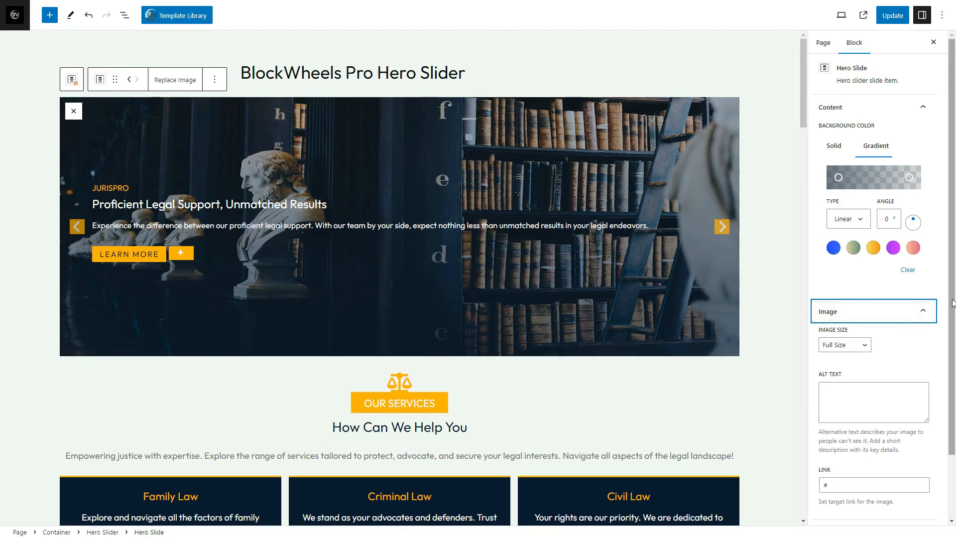
scroll(888, 284, down, 3)
click(865, 272)
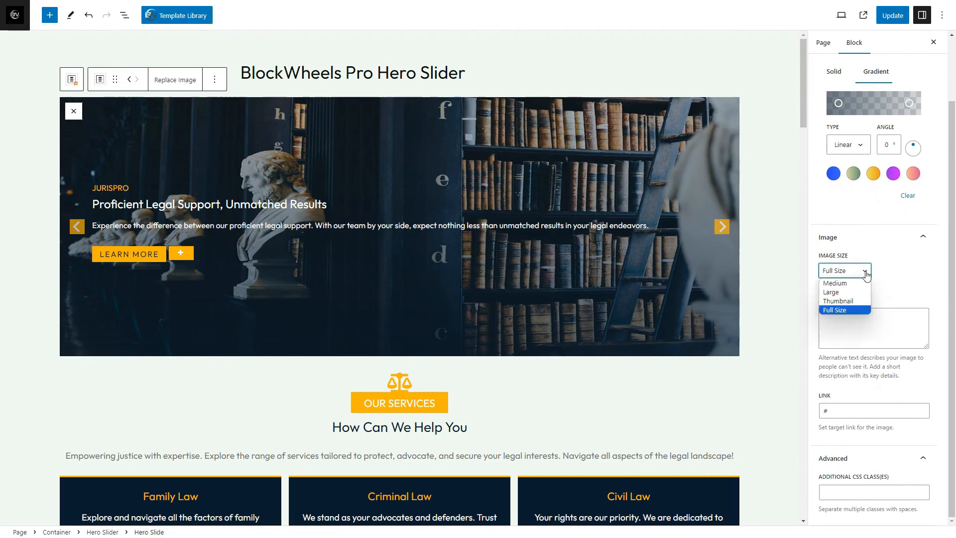
click(865, 272)
click(864, 317)
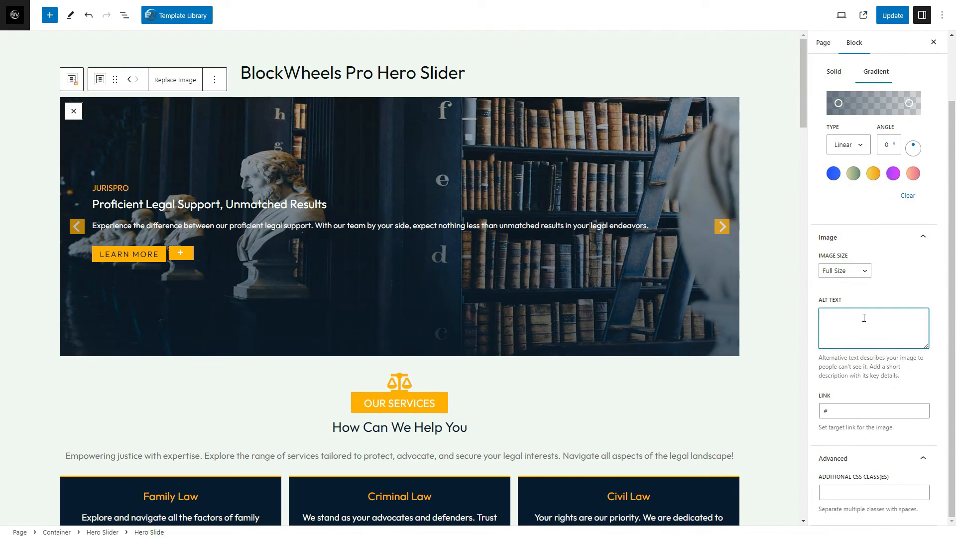
click(855, 415)
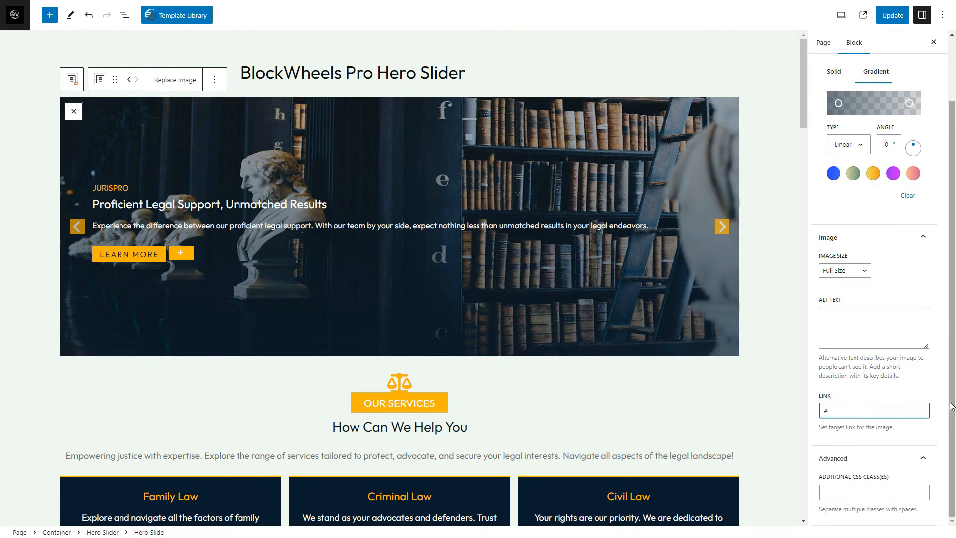
click(889, 489)
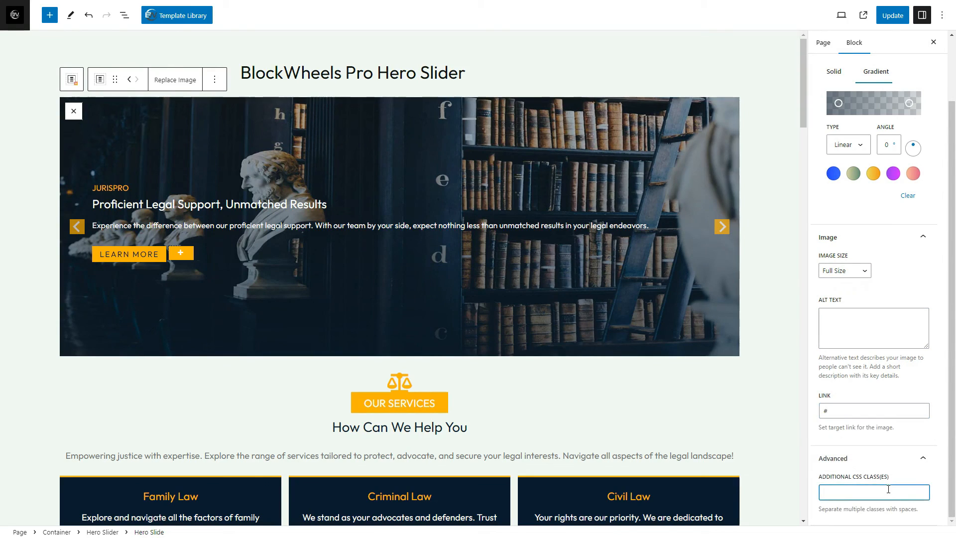
Update the page to save the hero slider changes
click(893, 15)
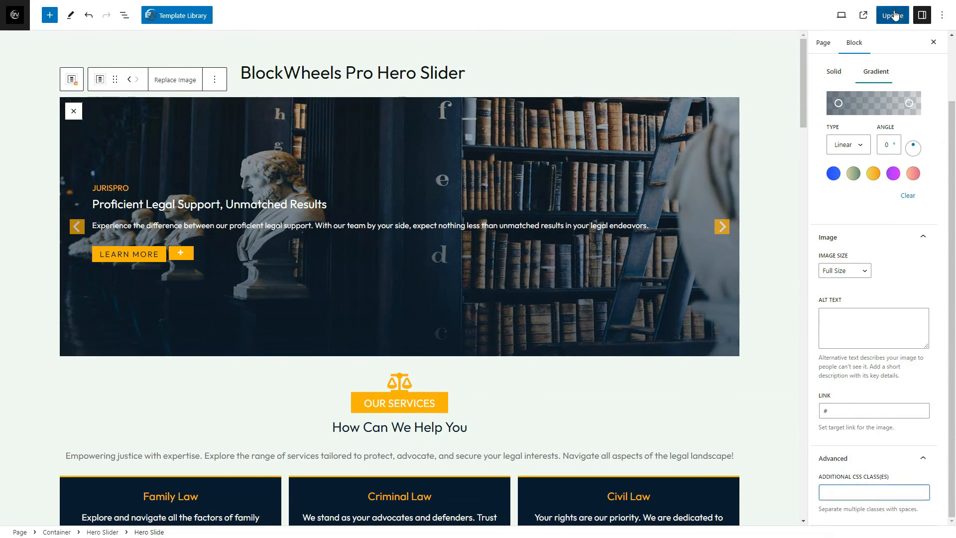